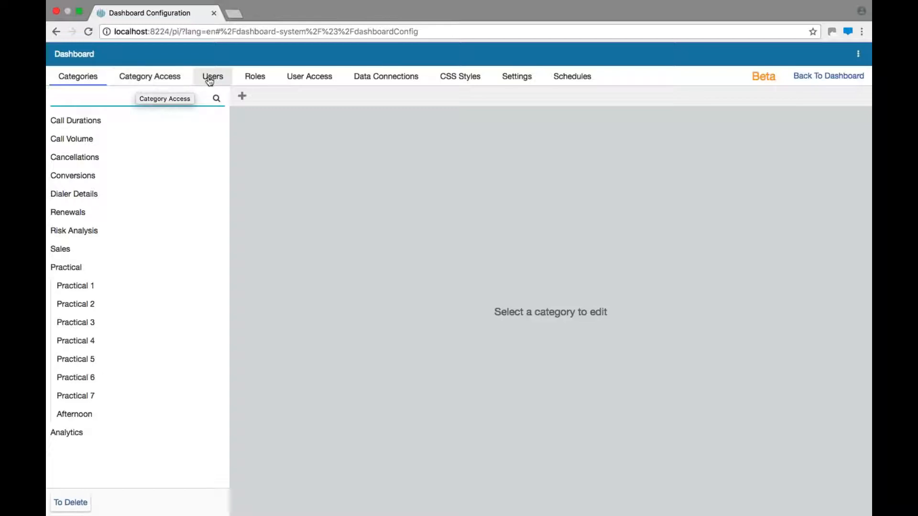
Create a new data connection titled Demonstration.
click(364, 79)
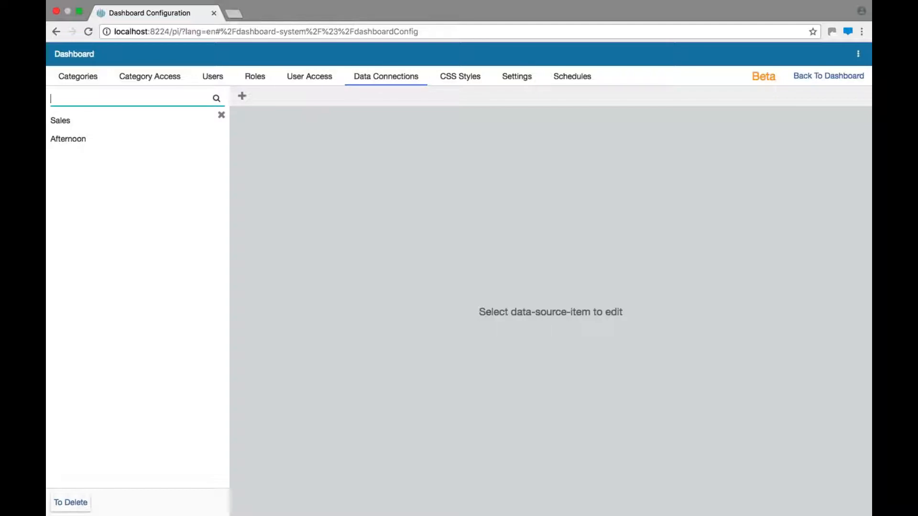
click(243, 98)
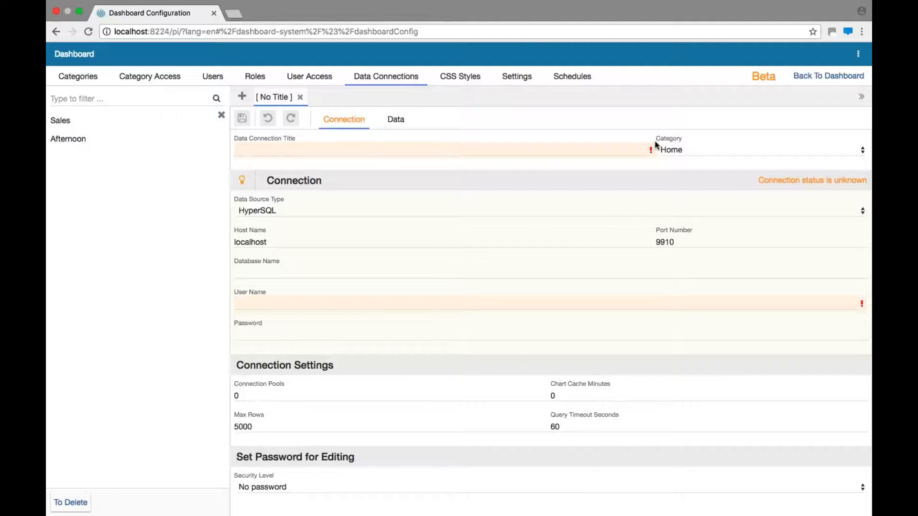
click(403, 149)
text(Demonstration)
Configure the connection as HyperSQL with database name dashboard and user name sa, and save it.
click(287, 212)
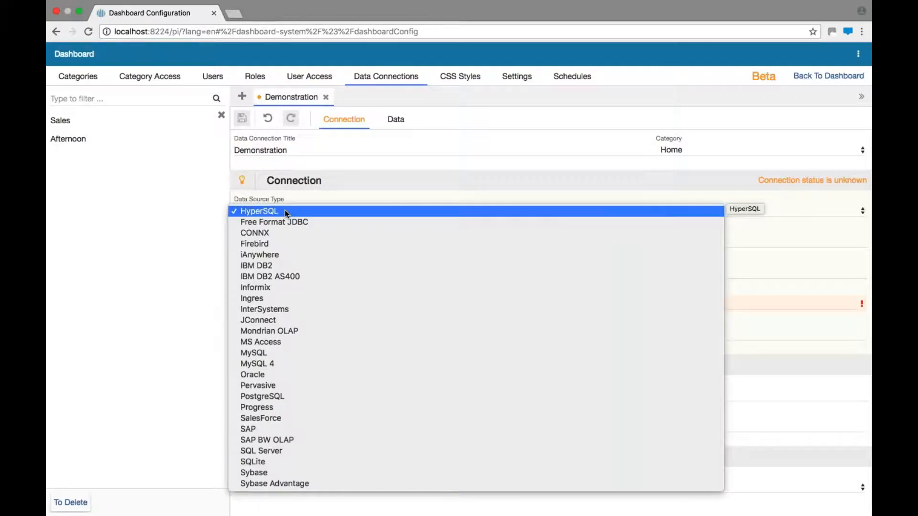
click(286, 212)
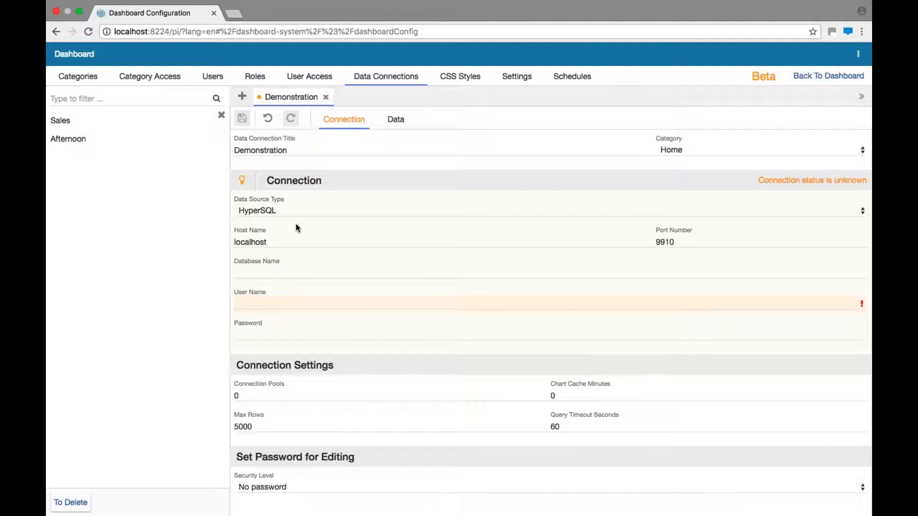
text(dashboard)
text(sa)
click(242, 119)
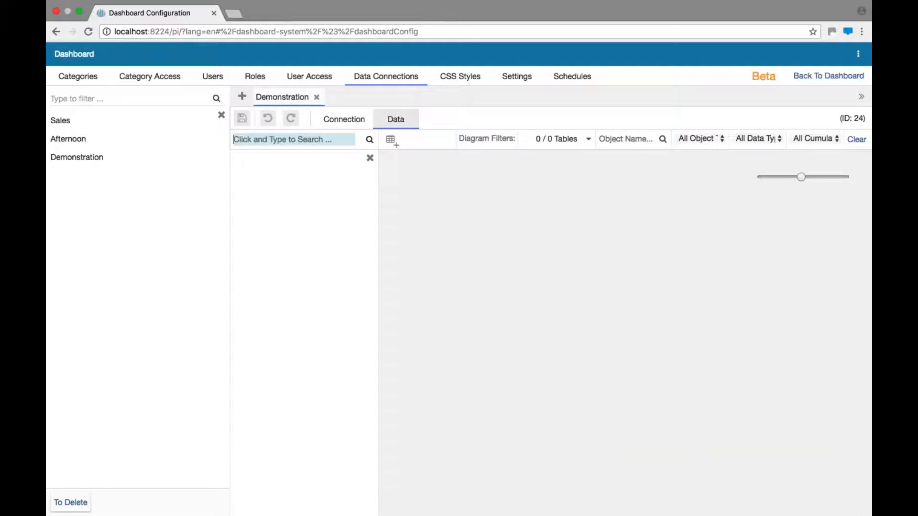
Start adding tables to the Demonstration connection's data and select SALES_DETAILS_R from the PUBLIC schema.
click(390, 141)
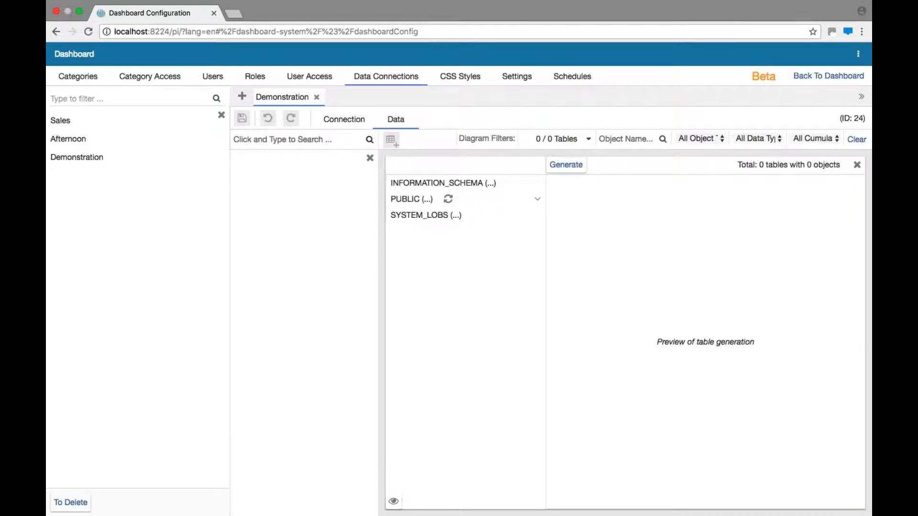
click(537, 200)
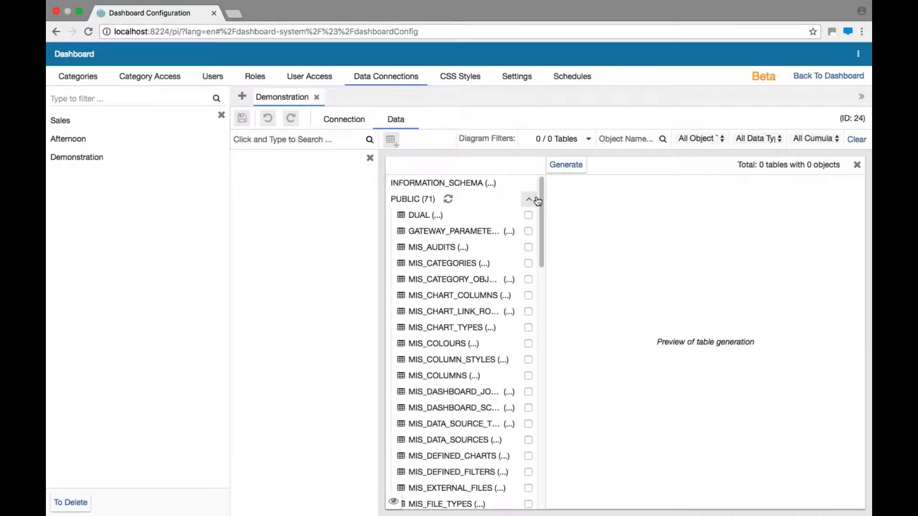
scroll(541, 227, down, 3)
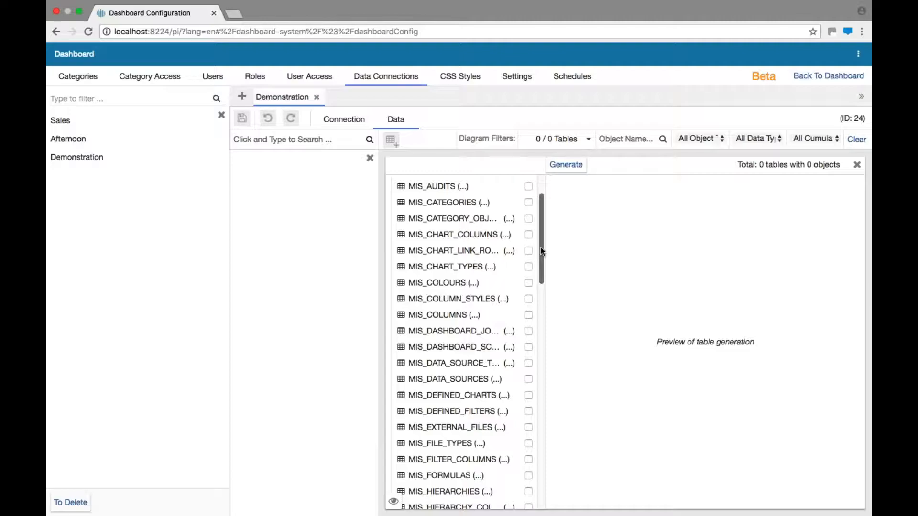
drag(541, 248, 543, 481)
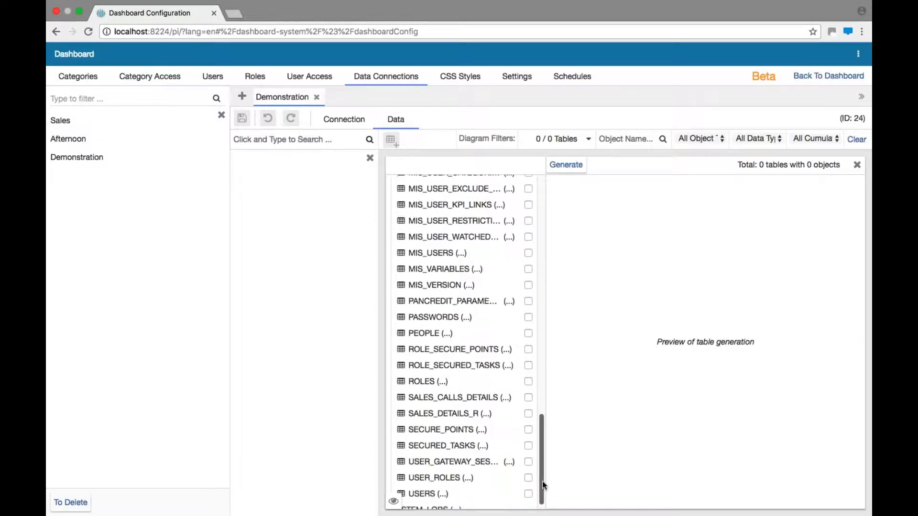
click(529, 415)
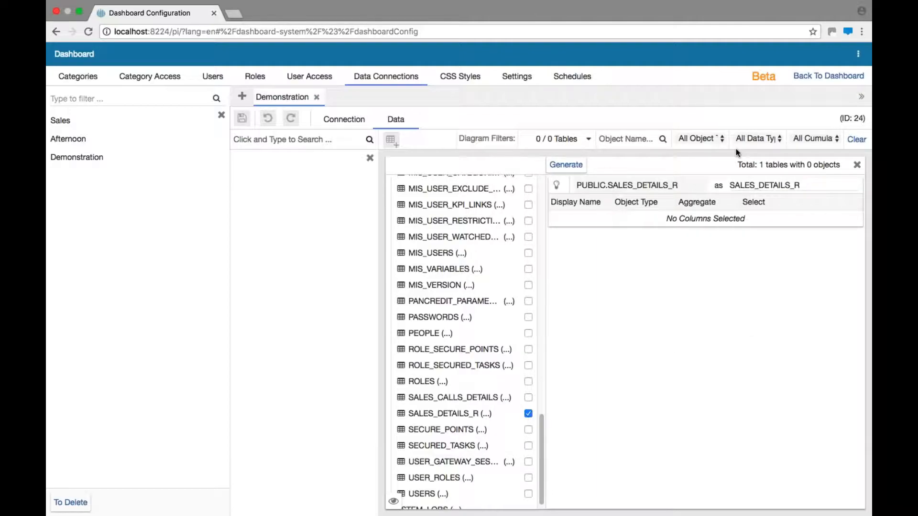
drag(805, 185, 724, 187)
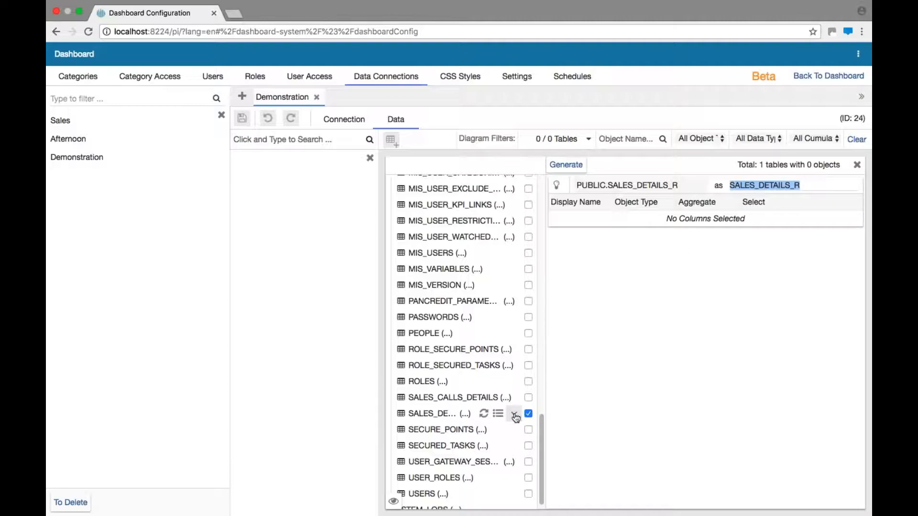
Include the COMMISSION, CAMPAIGN, CHANNEL, CUSTOMER_NAME and CUST_AGE columns of SALES_DETAILS_R.
click(515, 416)
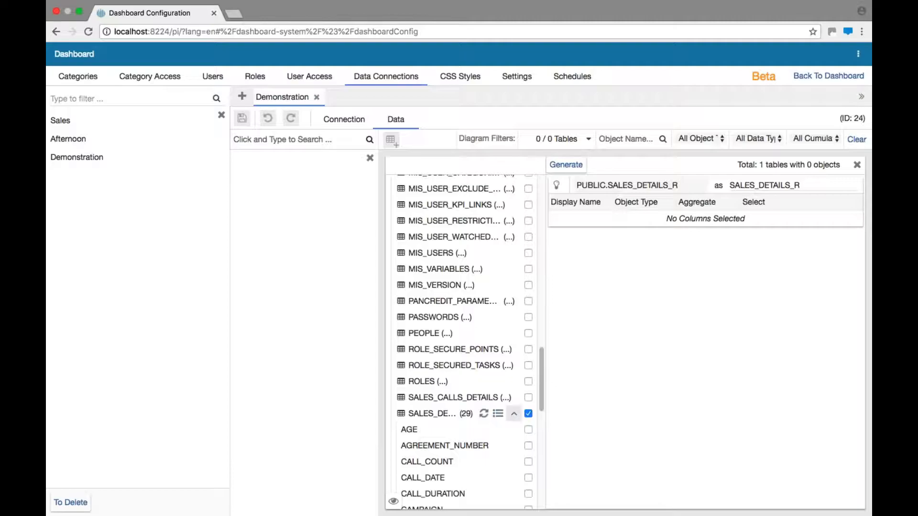
drag(541, 403, 540, 436)
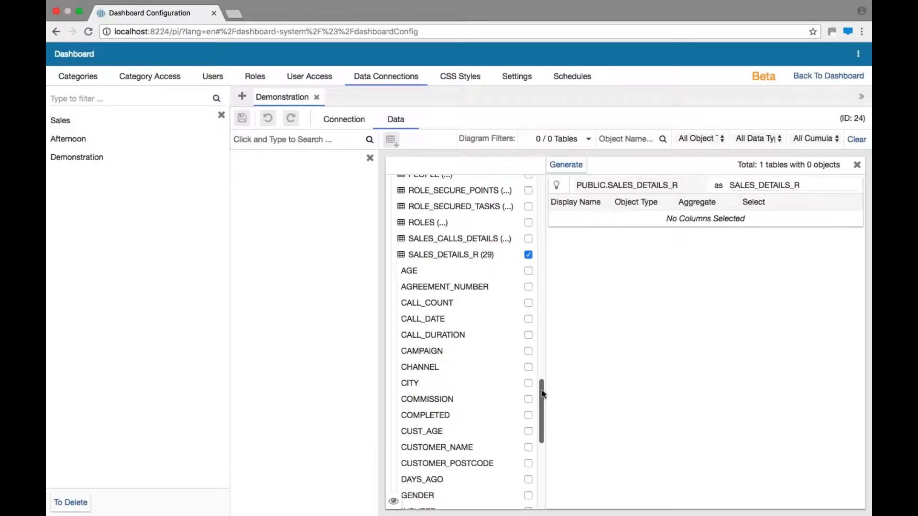
click(528, 399)
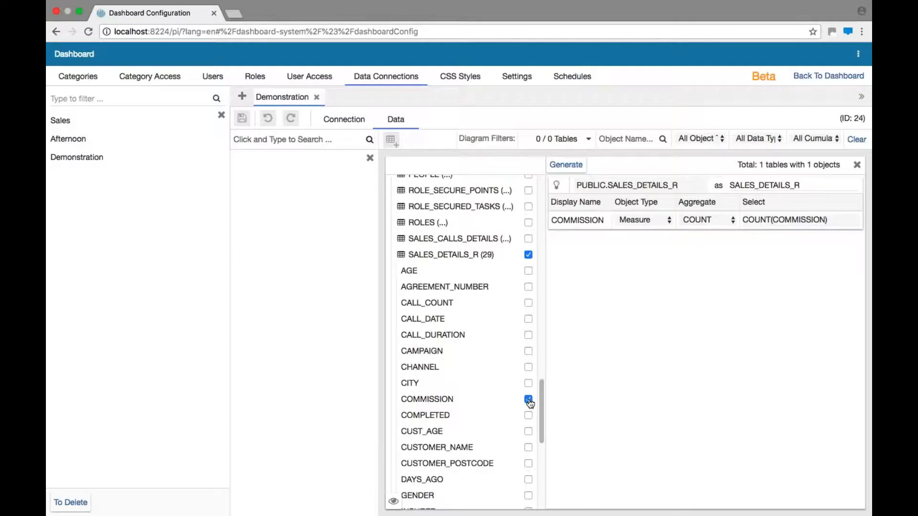
click(528, 352)
click(529, 368)
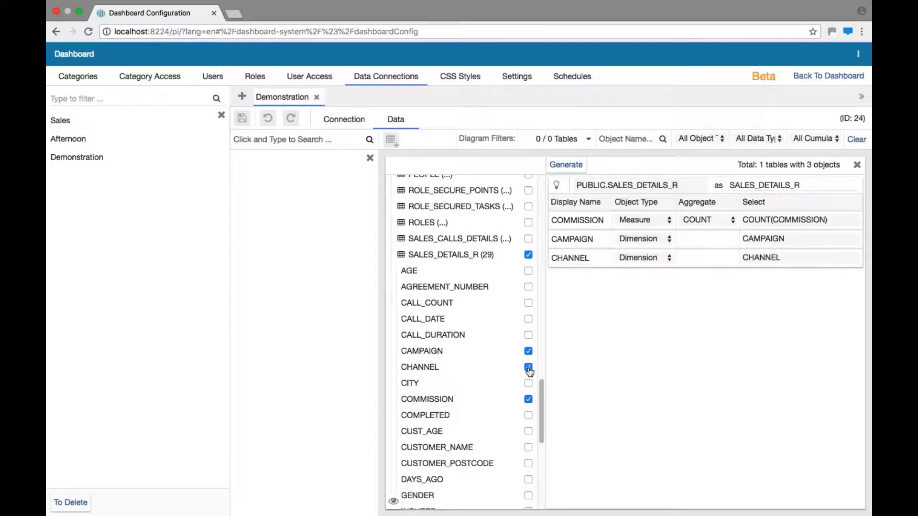
click(529, 448)
click(529, 431)
Add the MAKE, MODEL, SALE_VALUE, PRODUCT and REGION columns to the SALES_DETAILS_R selection.
drag(541, 427, 544, 456)
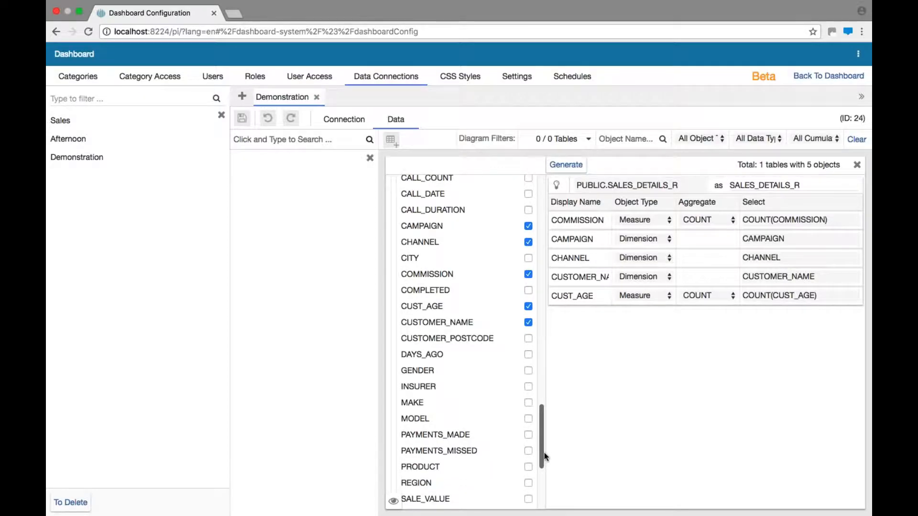
click(528, 403)
click(529, 419)
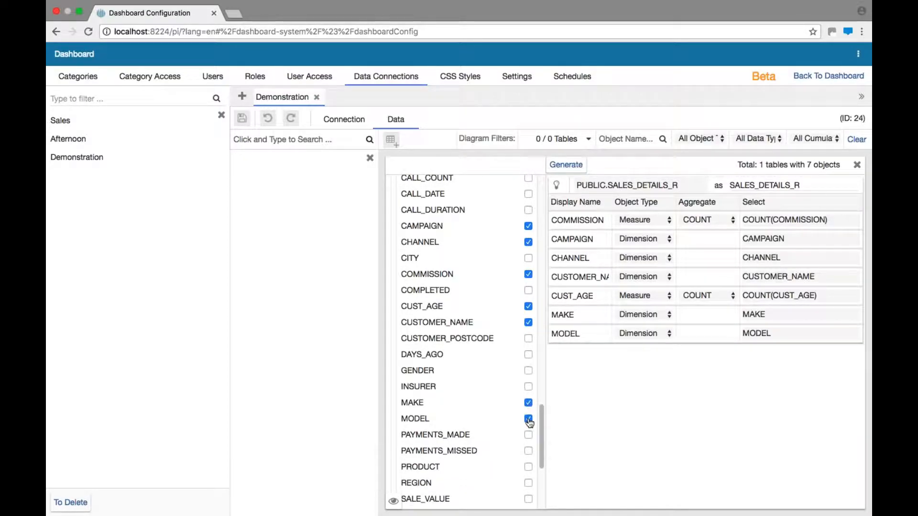
click(528, 499)
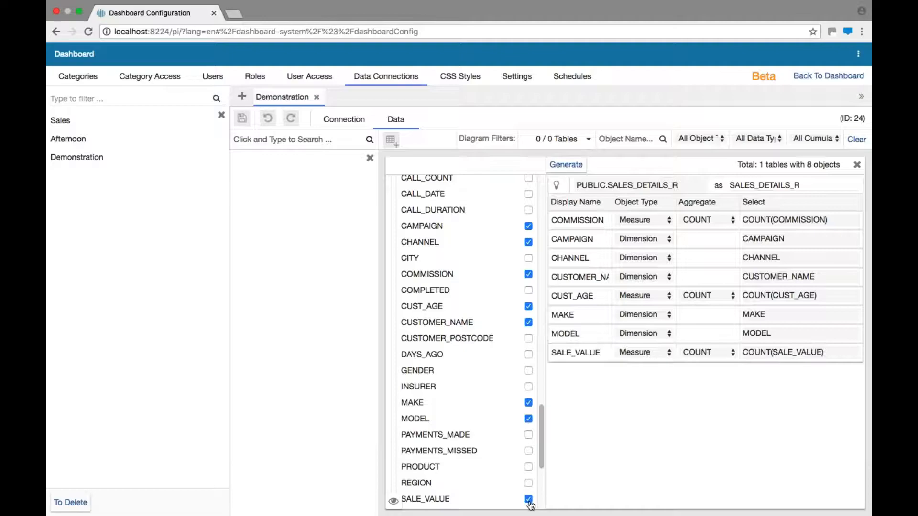
click(528, 467)
click(529, 483)
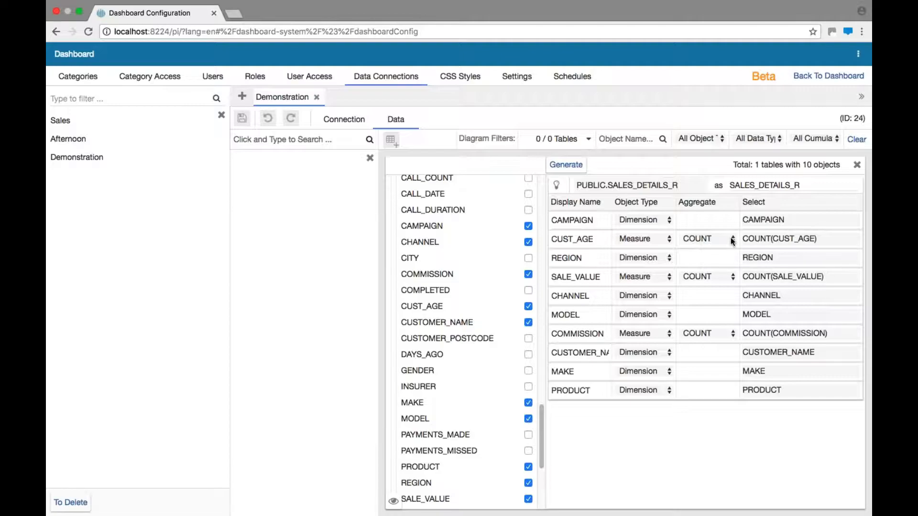
Change the display names of CAMPAIGN to Campaign and CUST_AGE to Customer Age.
drag(596, 220, 551, 220)
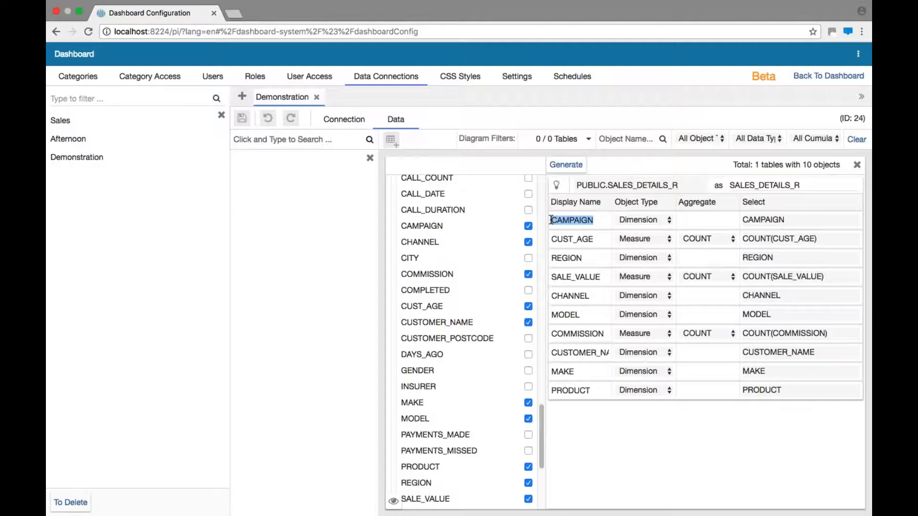
text(Campaign)
drag(595, 239, 551, 239)
text(C)
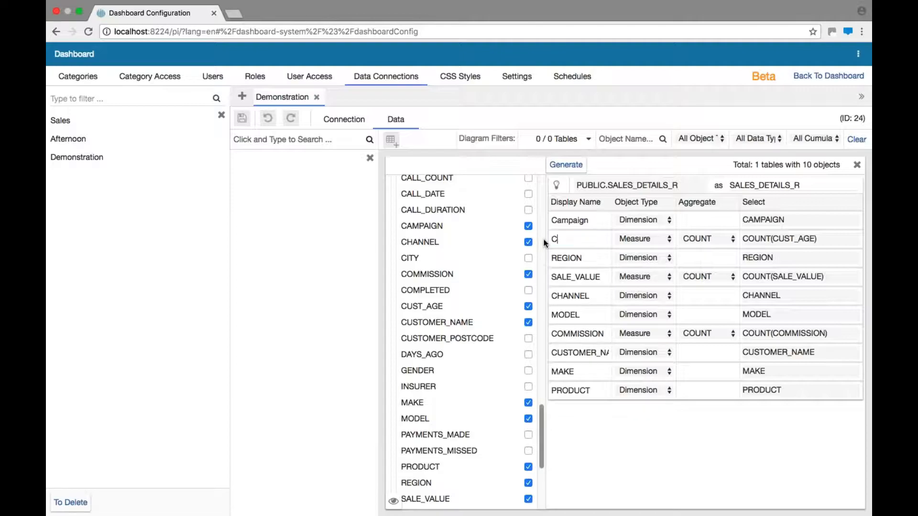
text(ustomer Age)
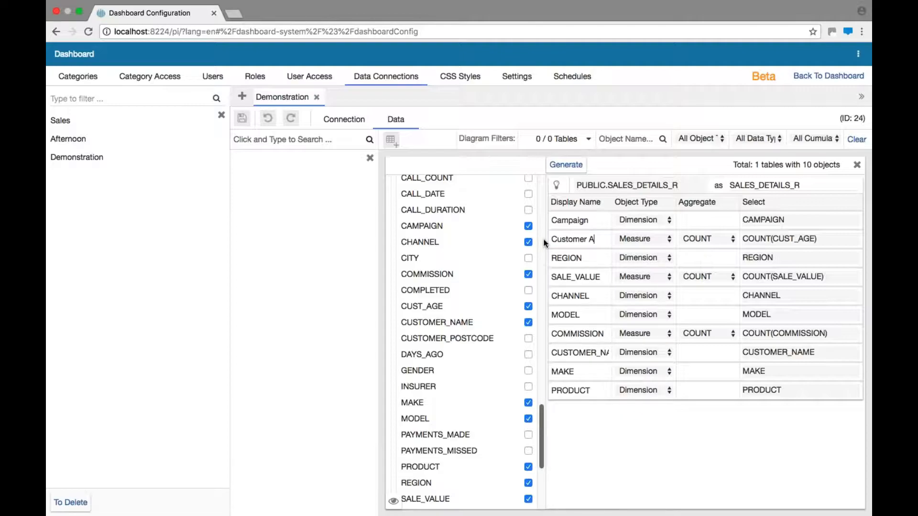
Change the display names of REGION to Region and SALE_VALUE to Sales Value, and generate the table.
double_click(585, 258)
text(Region)
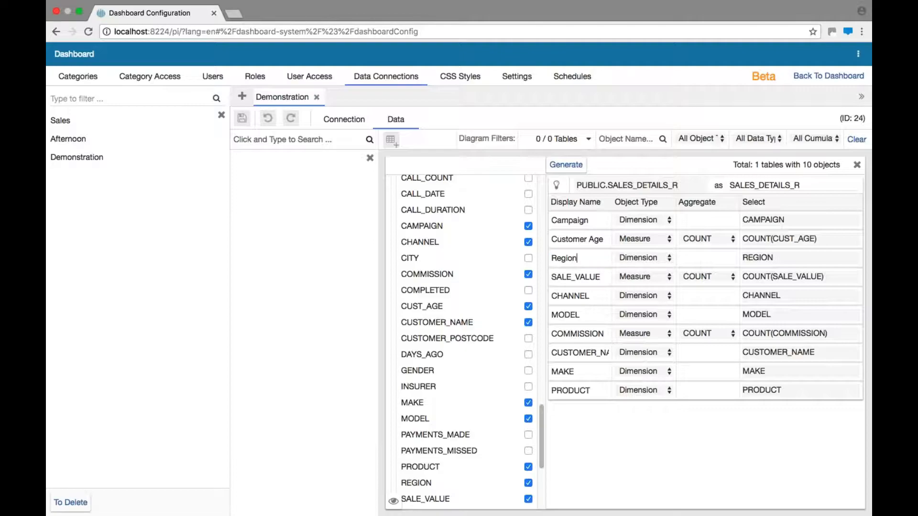
double_click(596, 277)
text(Sales )
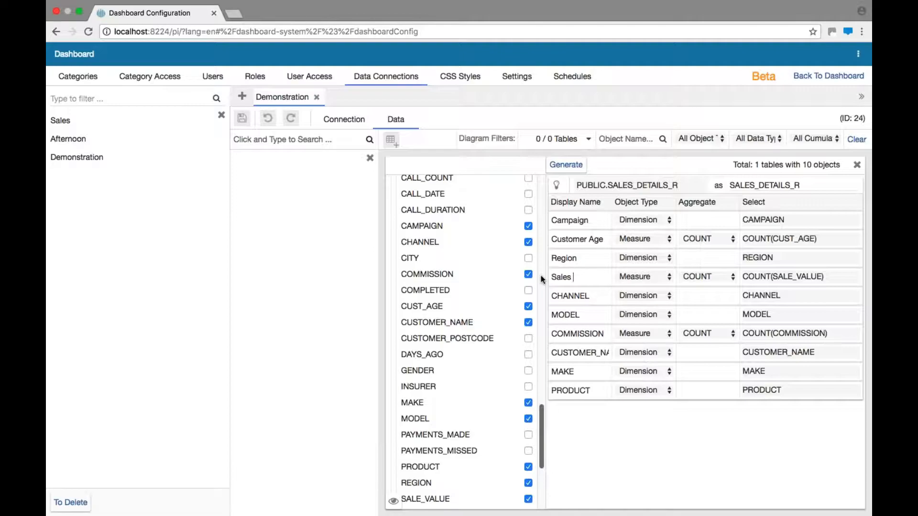
text(Value)
click(568, 165)
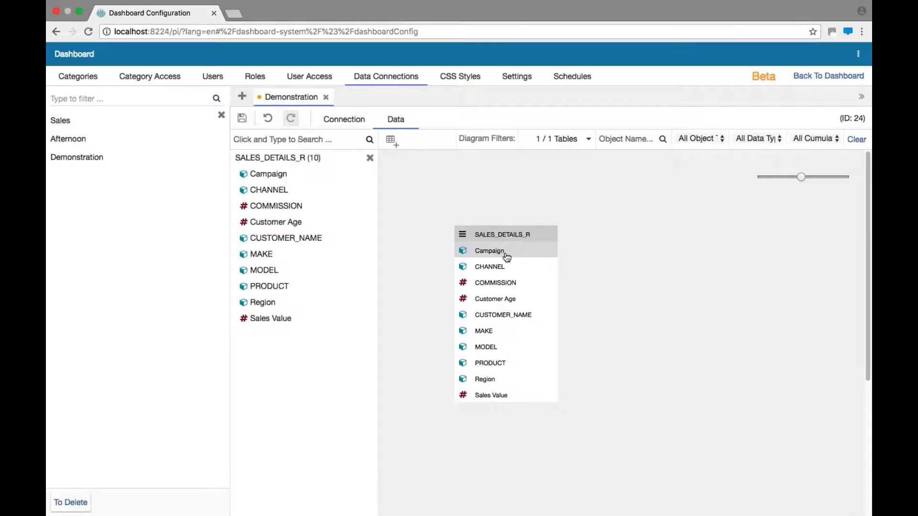
Set the Sales Value measure's select expression to SUM(SALE_VALUE) and save the data connection.
click(496, 393)
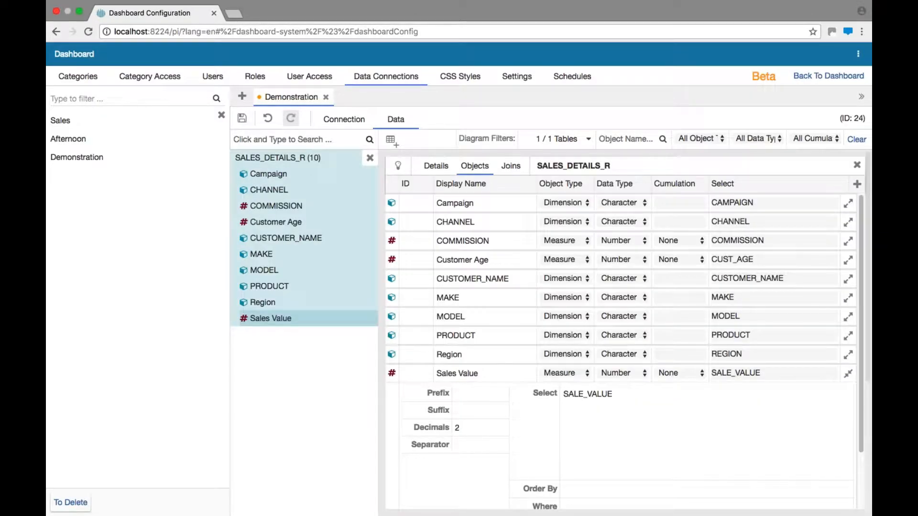
click(565, 394)
text(SUM()
click(646, 396)
text())
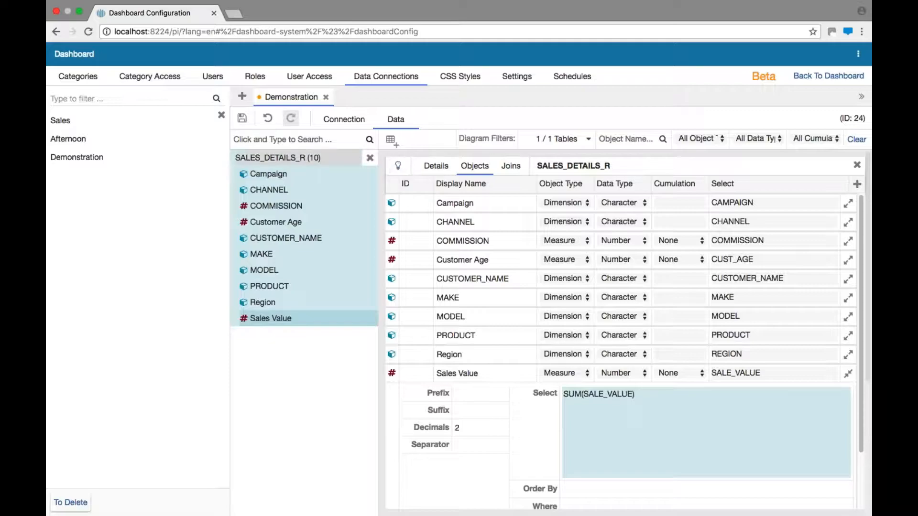
click(243, 123)
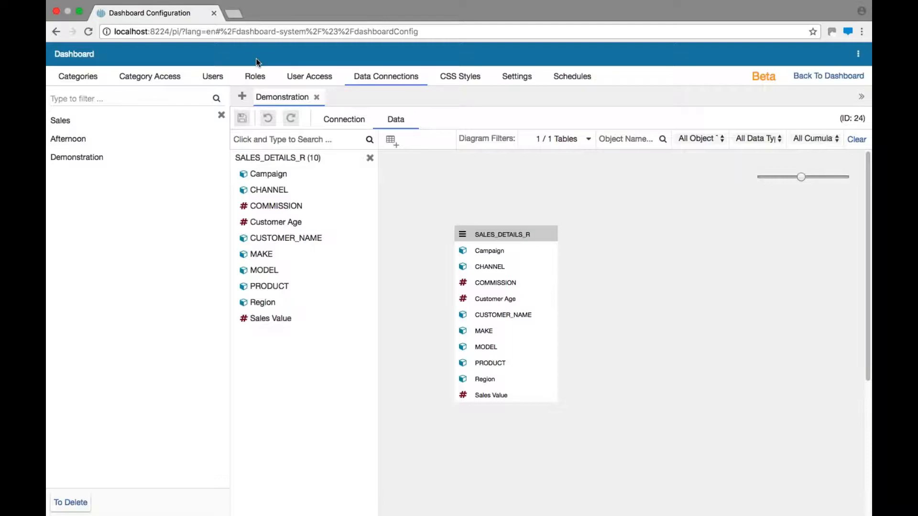
Create a new category named Demonstration, list its available category objects, and save it.
click(88, 80)
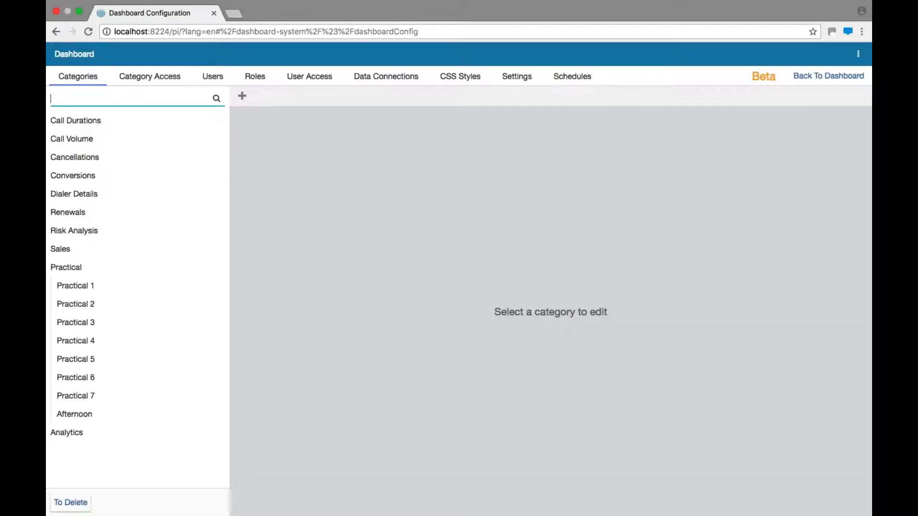
click(242, 96)
click(370, 120)
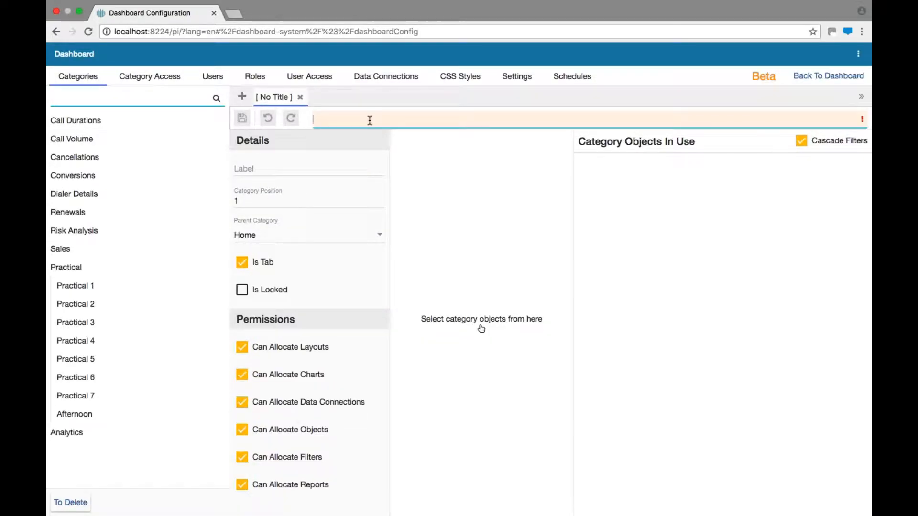
text(De)
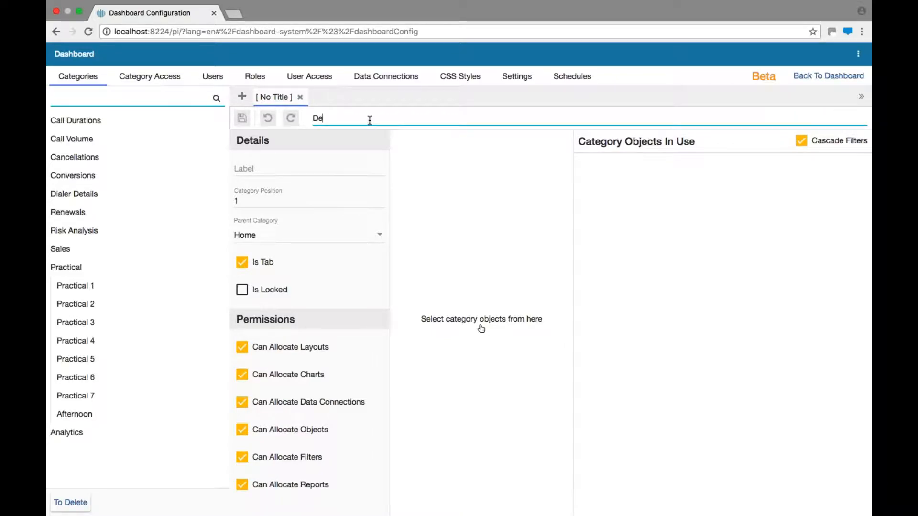
text(monstration)
click(481, 329)
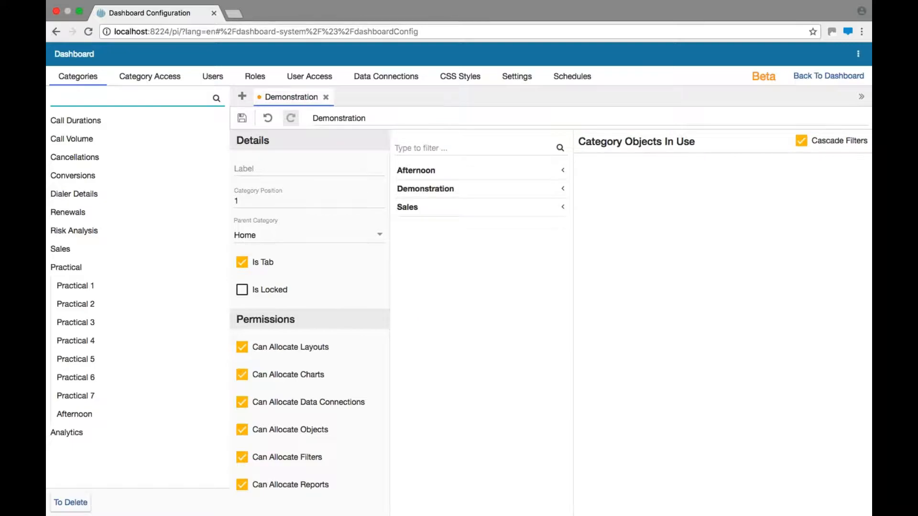
click(241, 118)
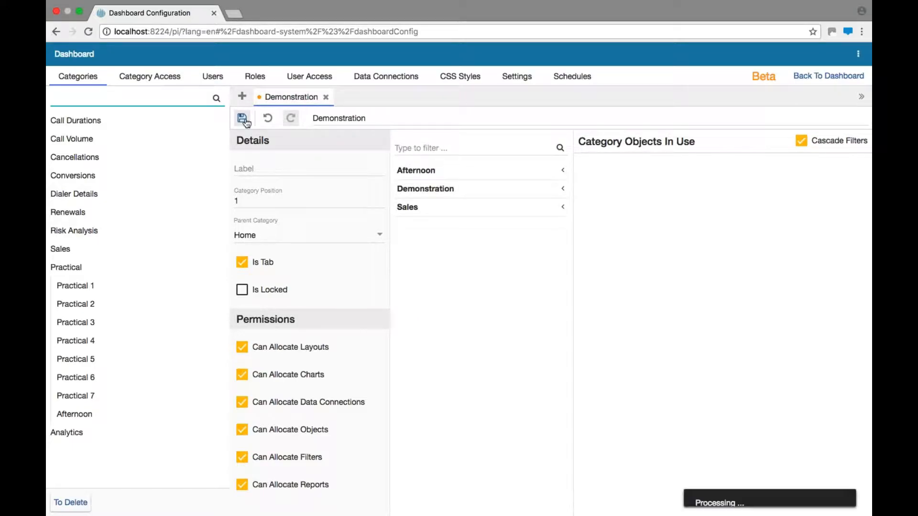
Return to the dashboard and open the Demonstration category.
click(822, 81)
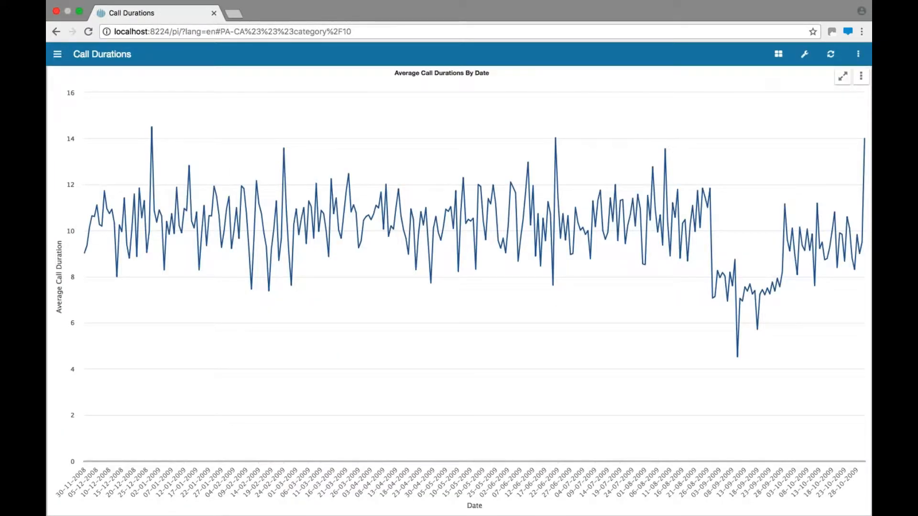
click(57, 55)
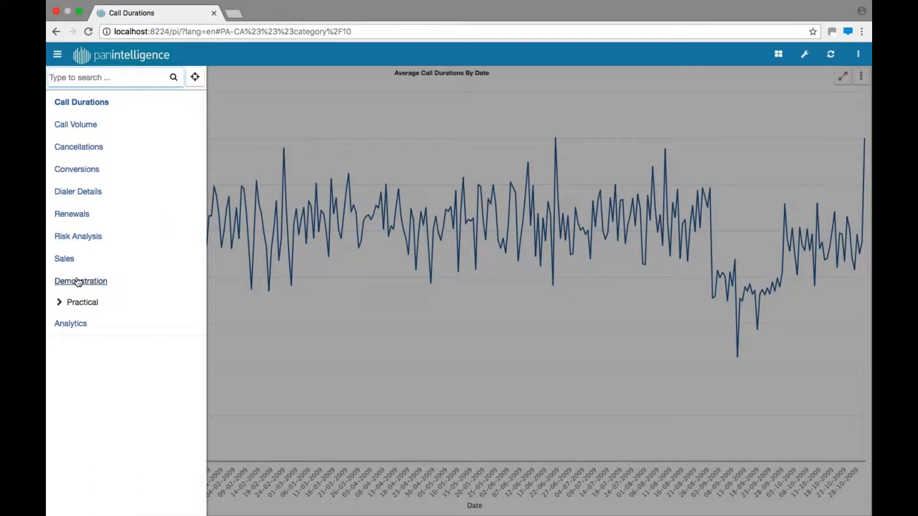
click(79, 282)
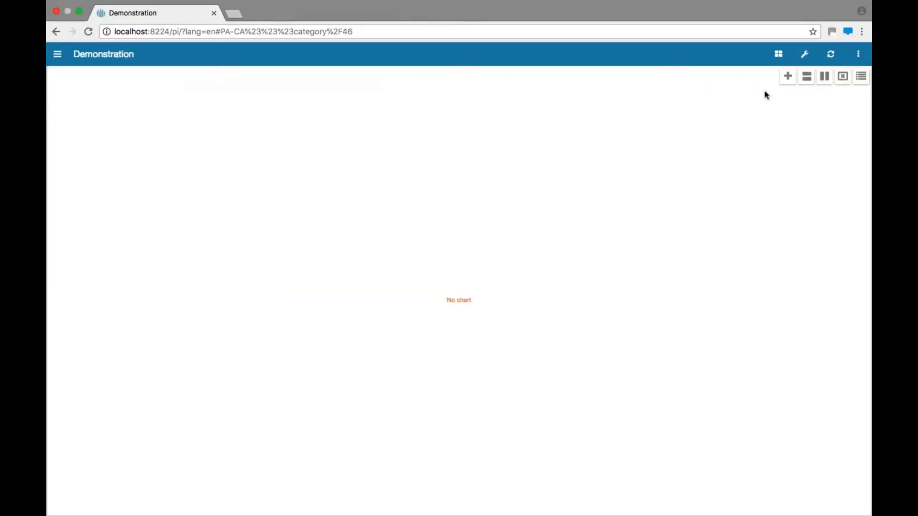
Create a new chart with Demonstration's Campaign object on the X axis and Sales Value on the Y axis.
click(787, 77)
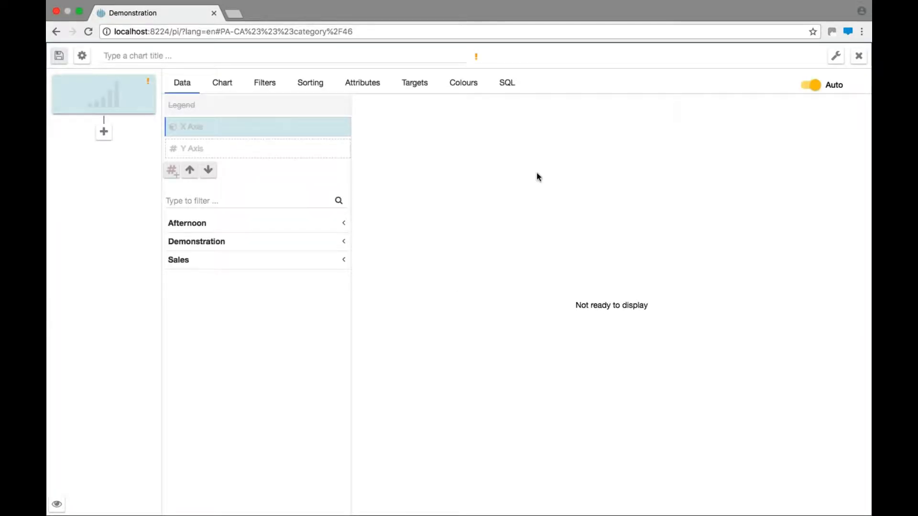
click(343, 242)
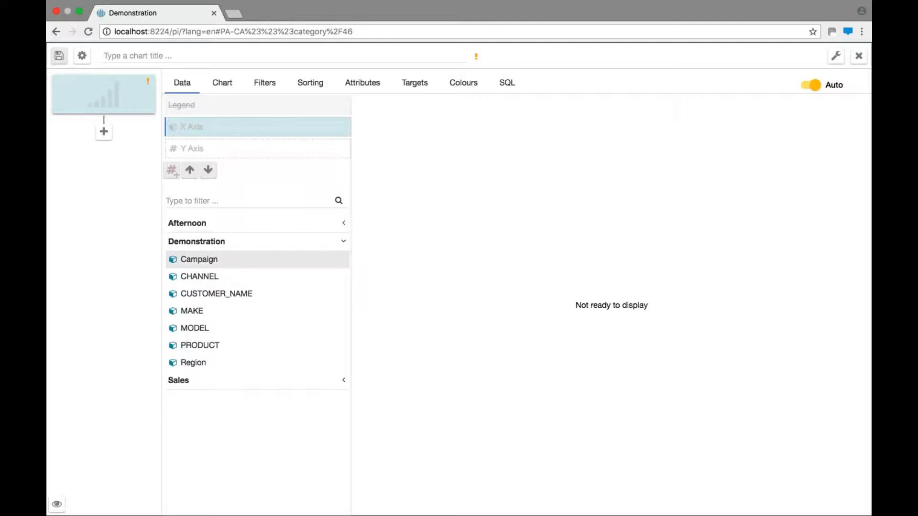
click(258, 260)
click(249, 154)
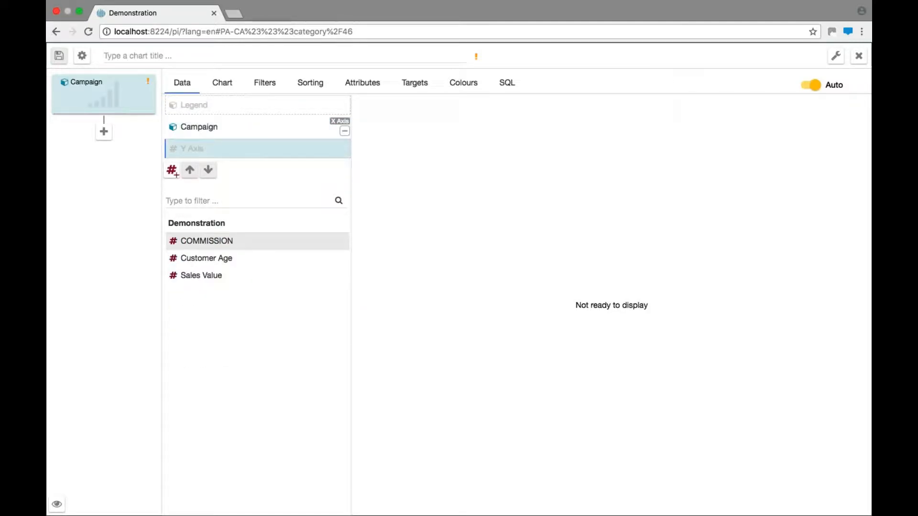
click(216, 277)
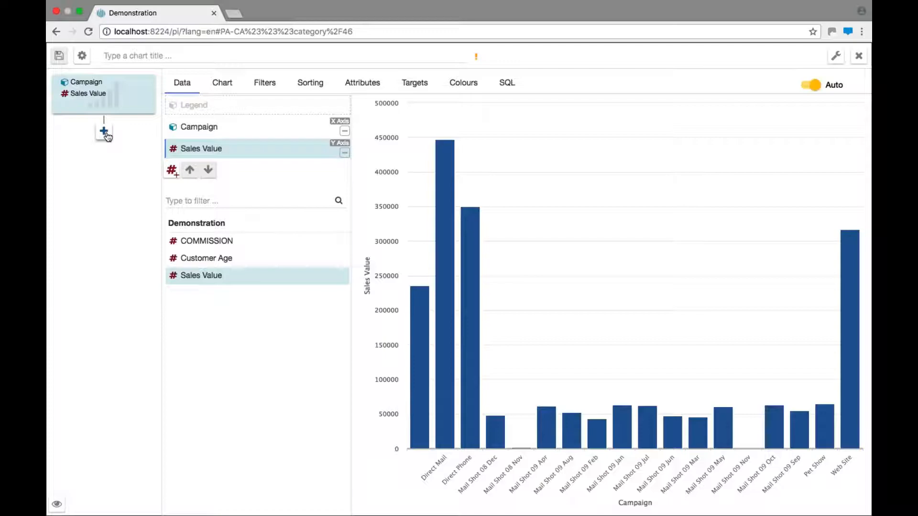
Add two drill-down levels below the Campaign chart, with PRODUCT and Region on their X axes.
click(104, 132)
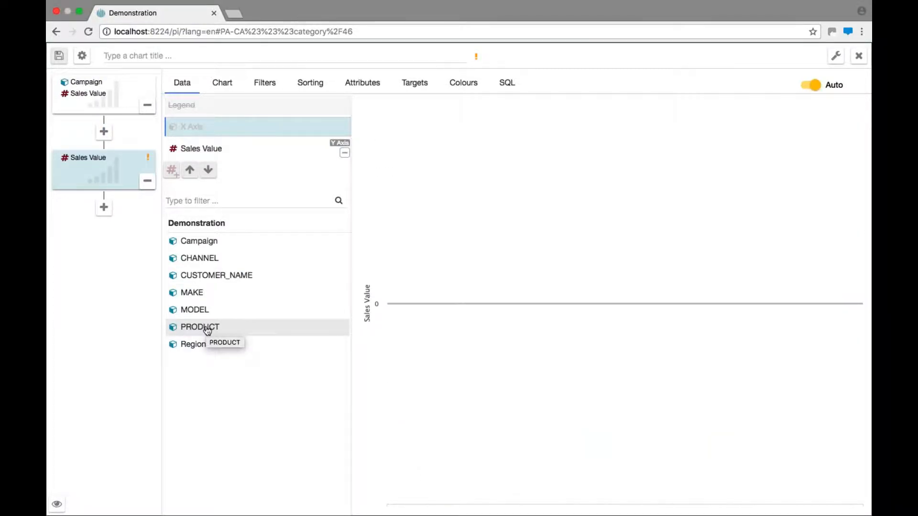
click(207, 329)
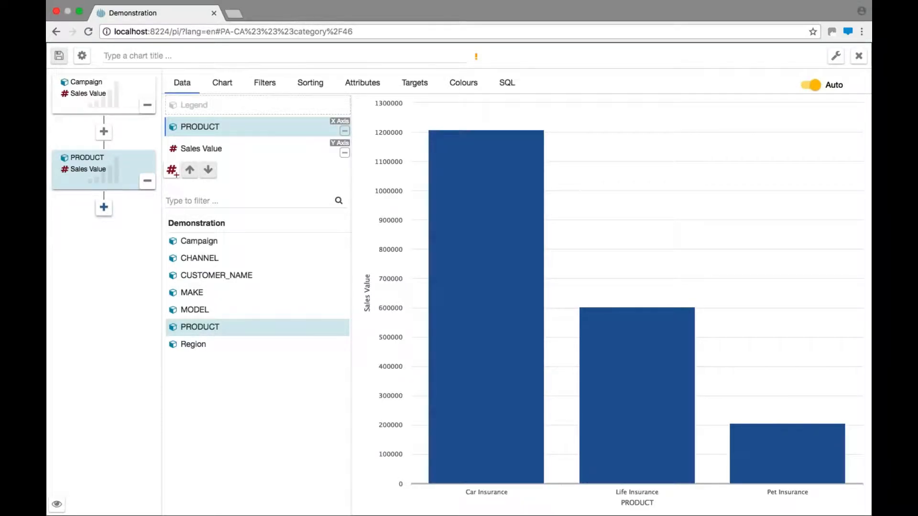
click(104, 208)
click(196, 345)
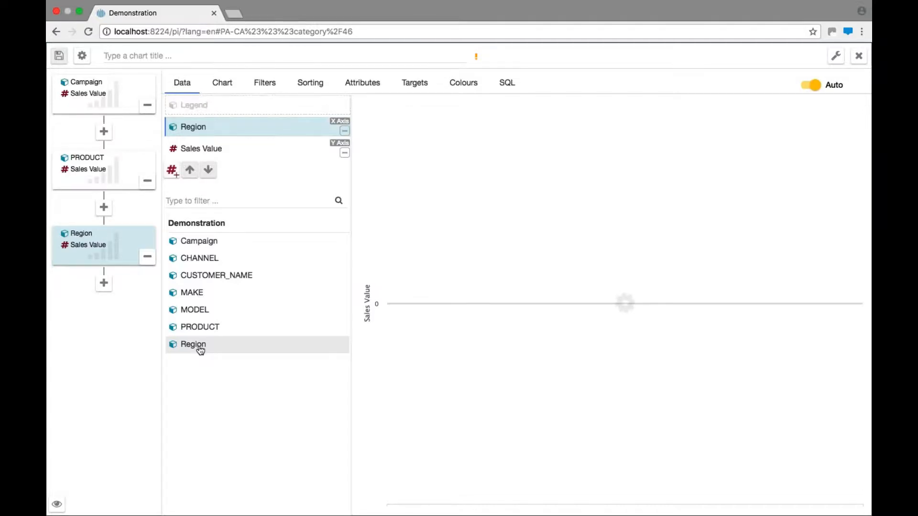
Title the chart Demo1 and save it.
click(177, 55)
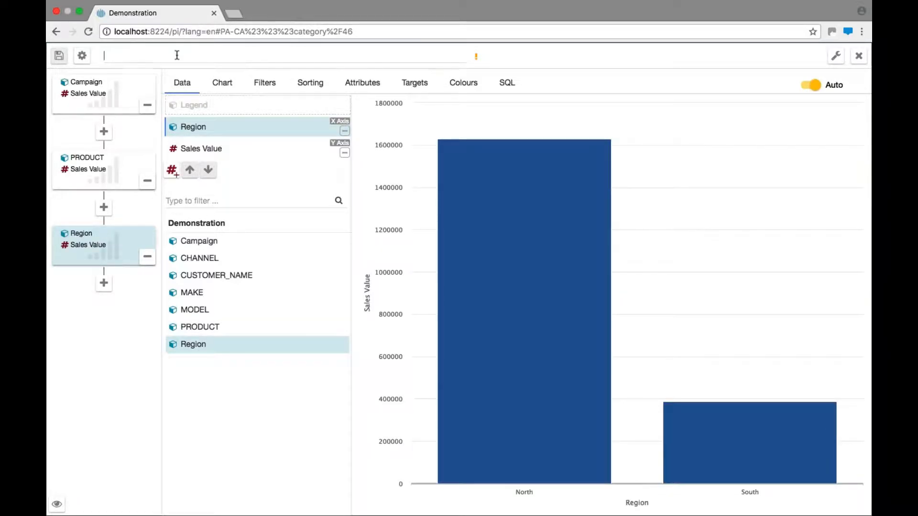
text(Demos)
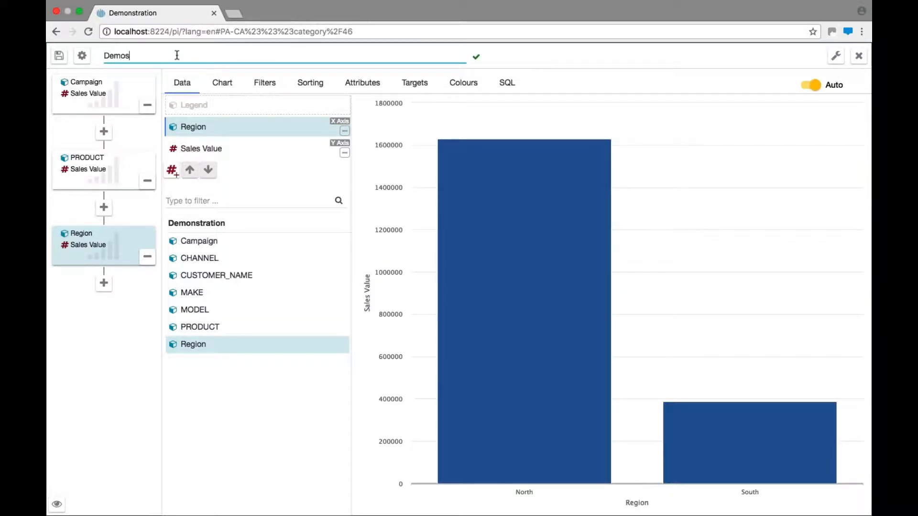
key(BackSpace)
text(1)
click(59, 55)
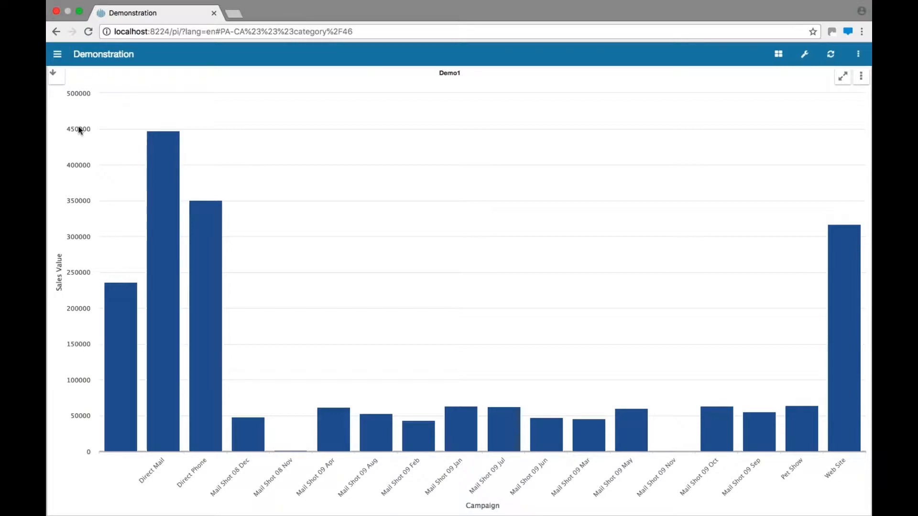
Drill into the Direct Phone campaign bar and return to the chart's top level.
click(206, 222)
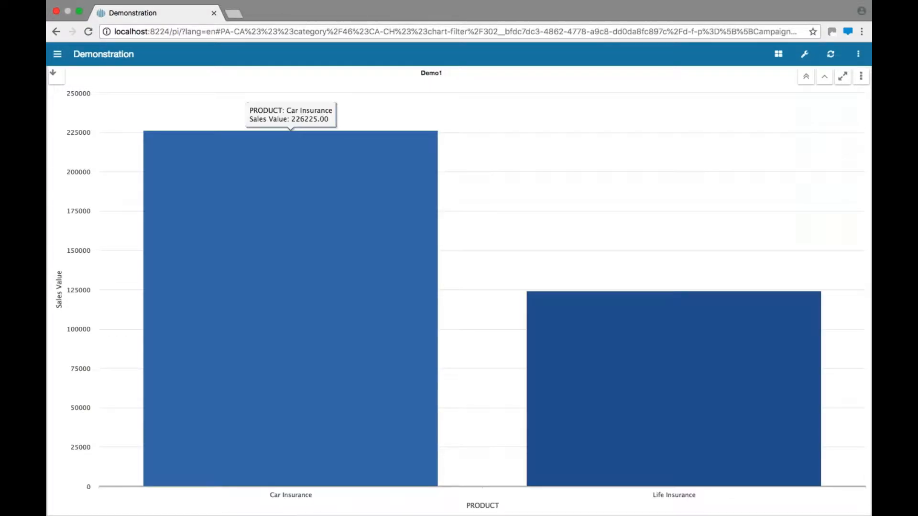
click(806, 77)
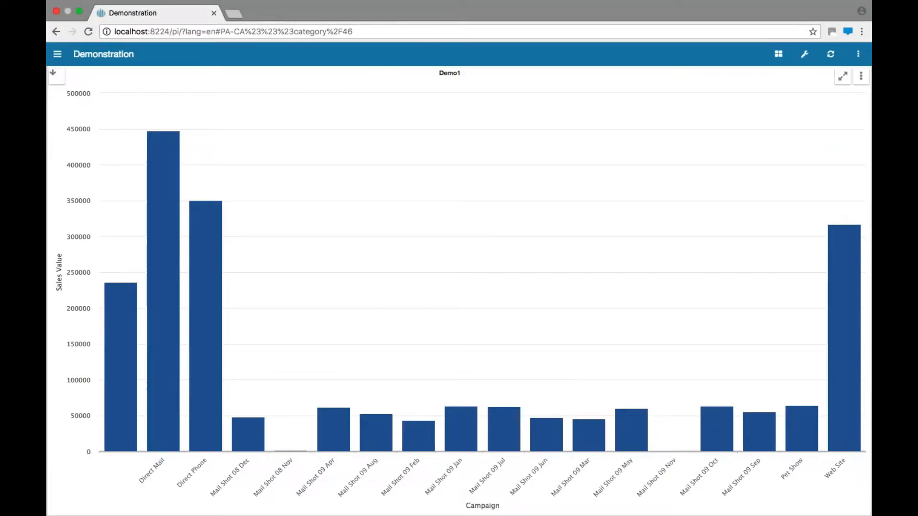
Open the Demo1 chart for editing and go from there to the Demonstration data connection in the dashboard configuration.
click(859, 79)
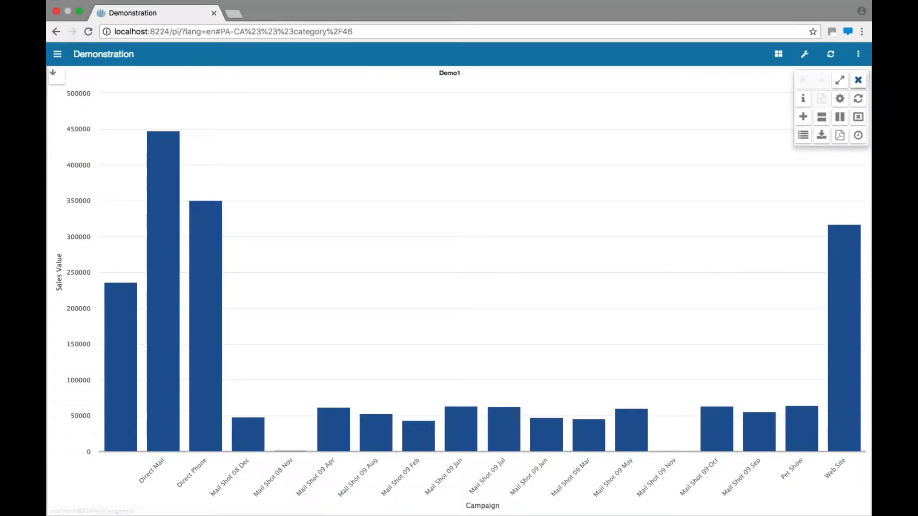
click(843, 101)
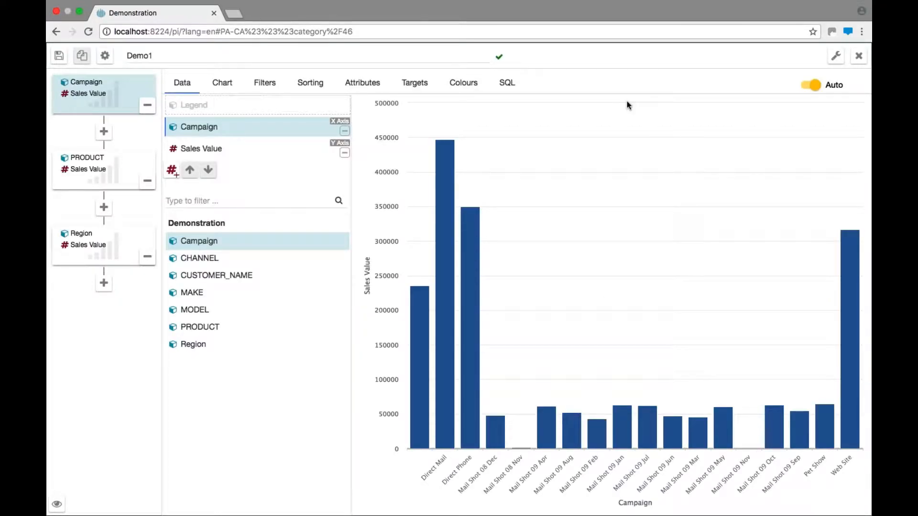
click(836, 57)
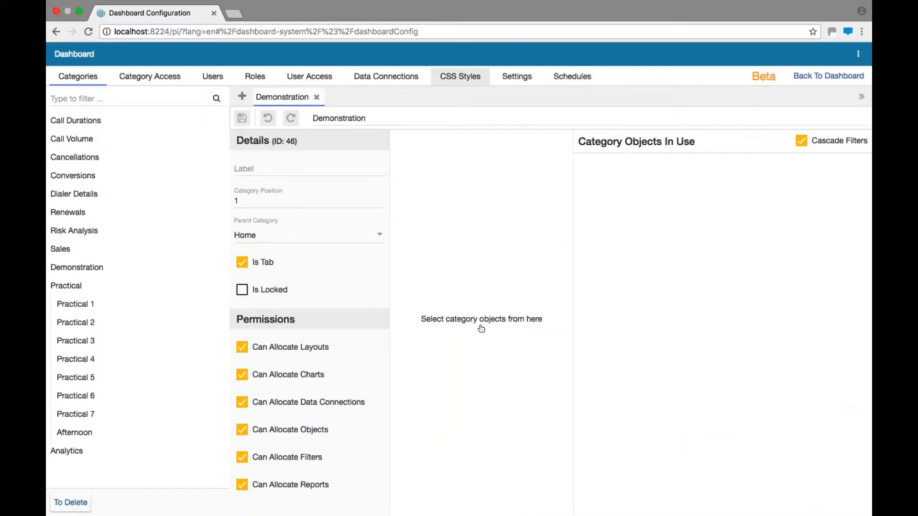
click(388, 76)
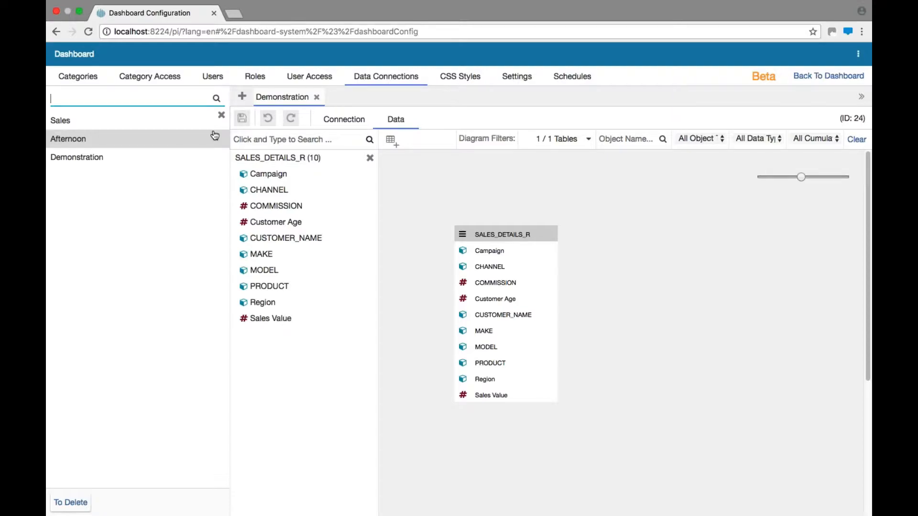
Add the PUBLIC schema's SALES_CALLS_DETAILS table with its CALL_DURATION column to the Demonstration connection and generate it.
click(391, 140)
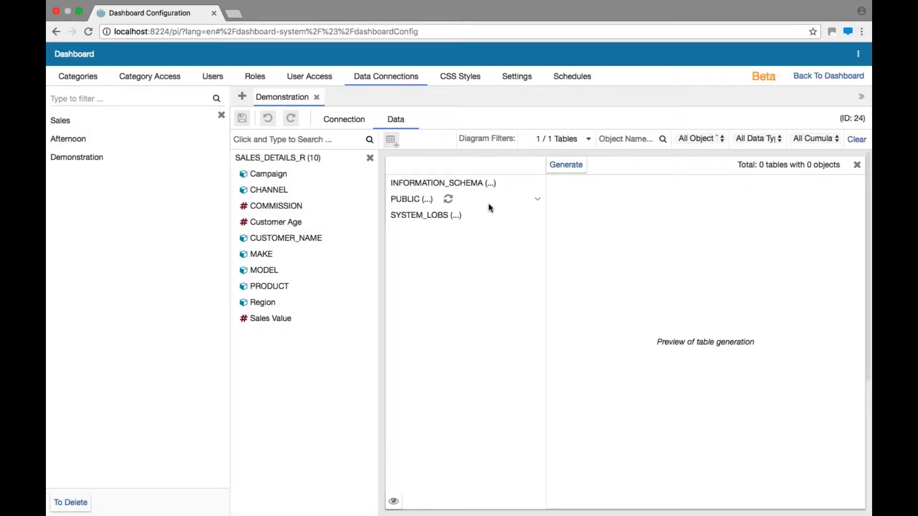
click(537, 199)
drag(544, 213, 541, 471)
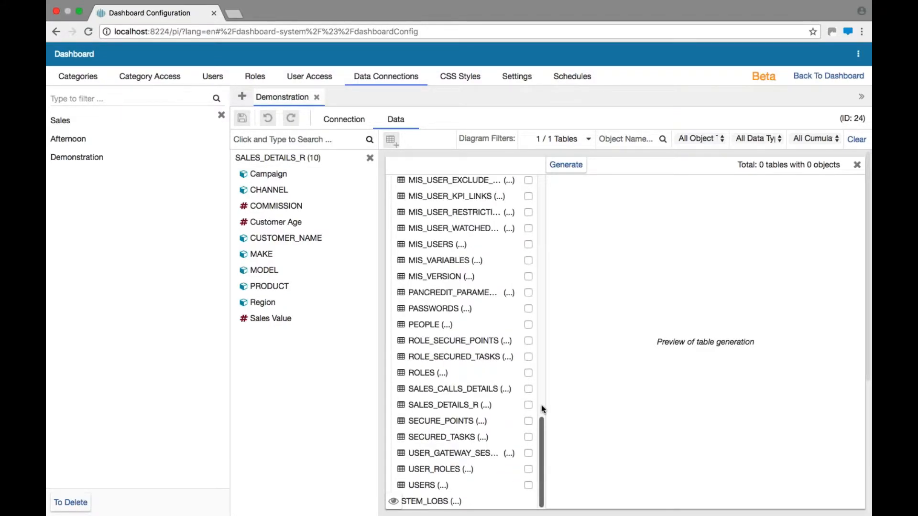
click(529, 389)
click(514, 390)
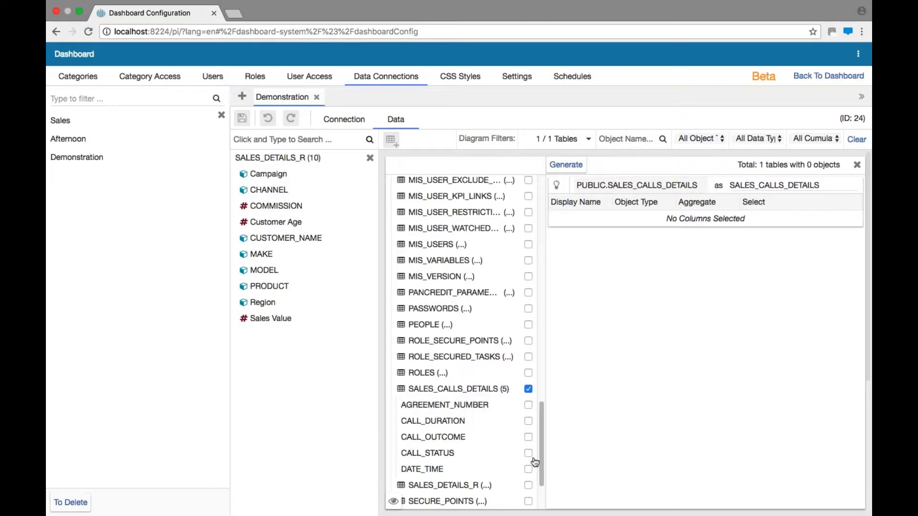
click(528, 420)
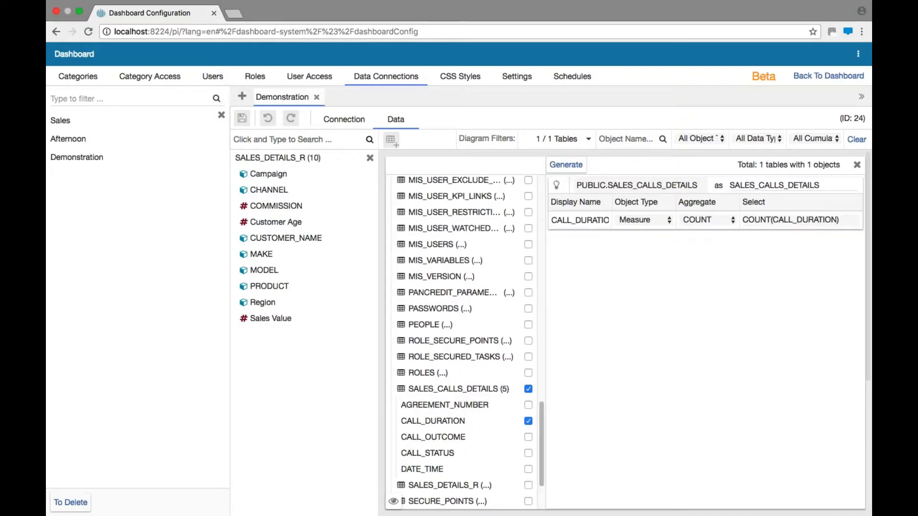
click(564, 165)
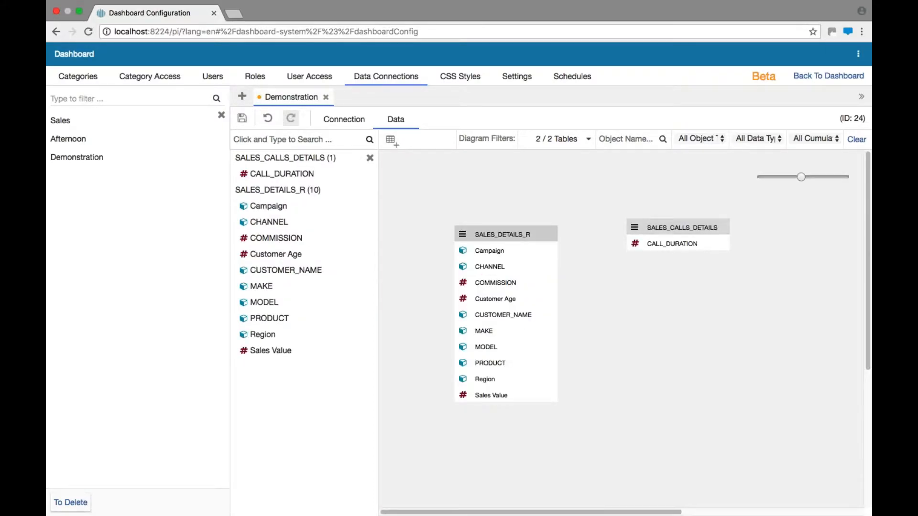
Add SALES_DETAILS_R as a joined table of SALES_CALLS_DETAILS.
click(652, 228)
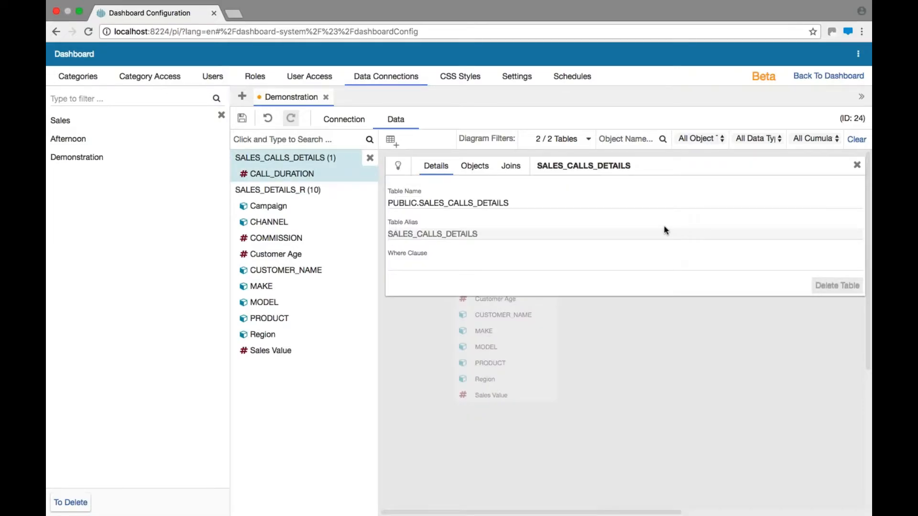
click(510, 167)
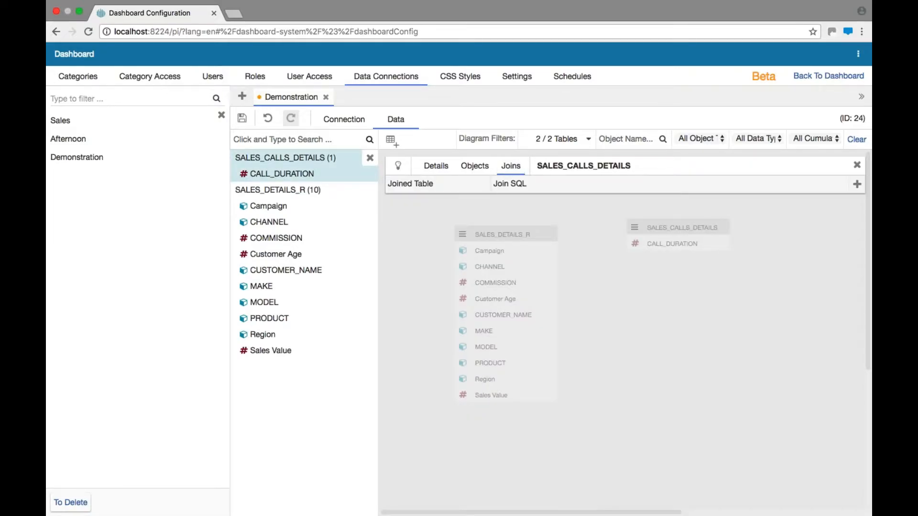
click(857, 184)
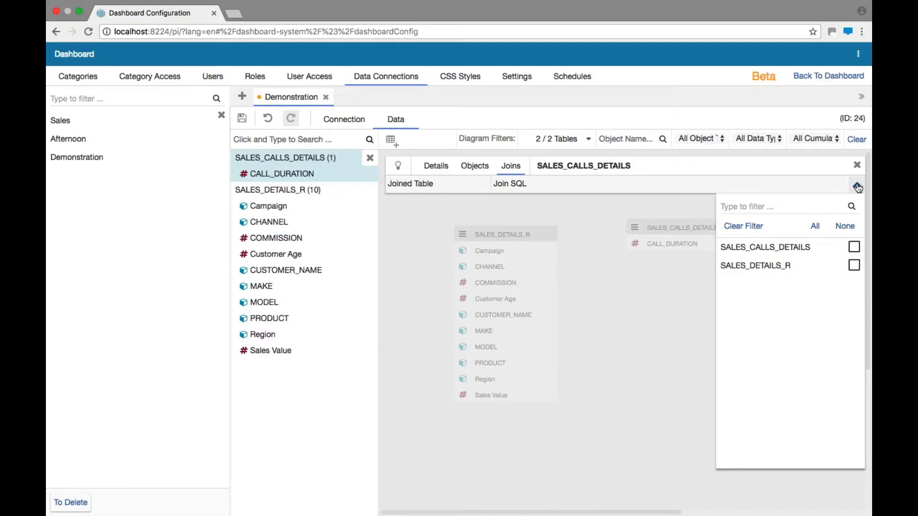
click(850, 266)
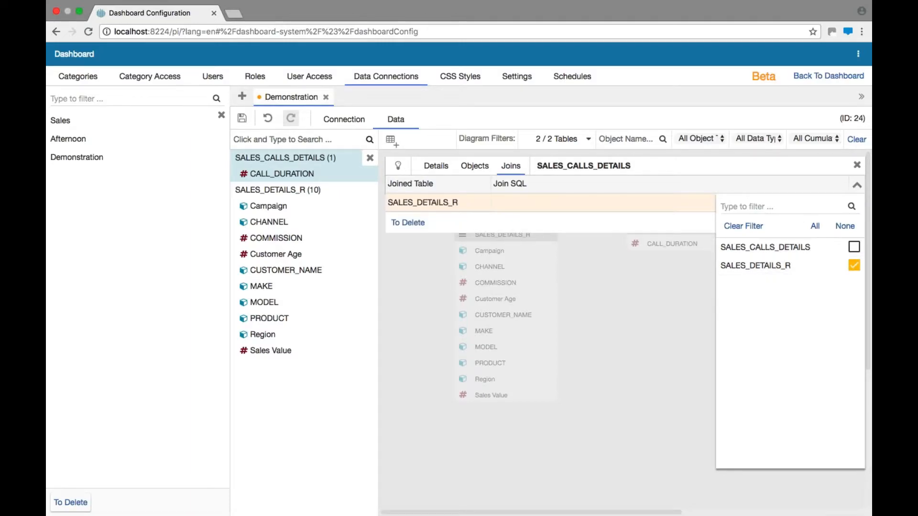
Append a join matching AGREEMENT_NUMBER in SALES_CALLS_DETAILS and SALES_DETAILS_R, view the table's objects, and close its settings.
click(646, 206)
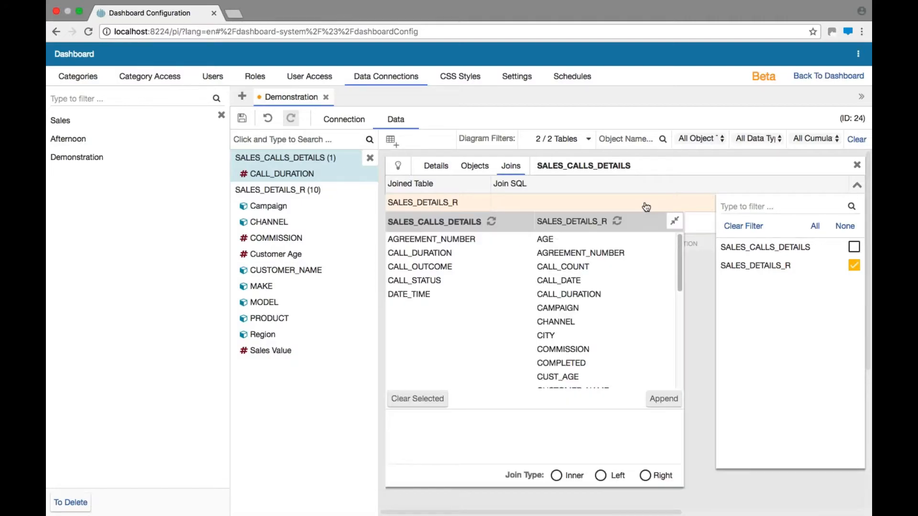
click(584, 253)
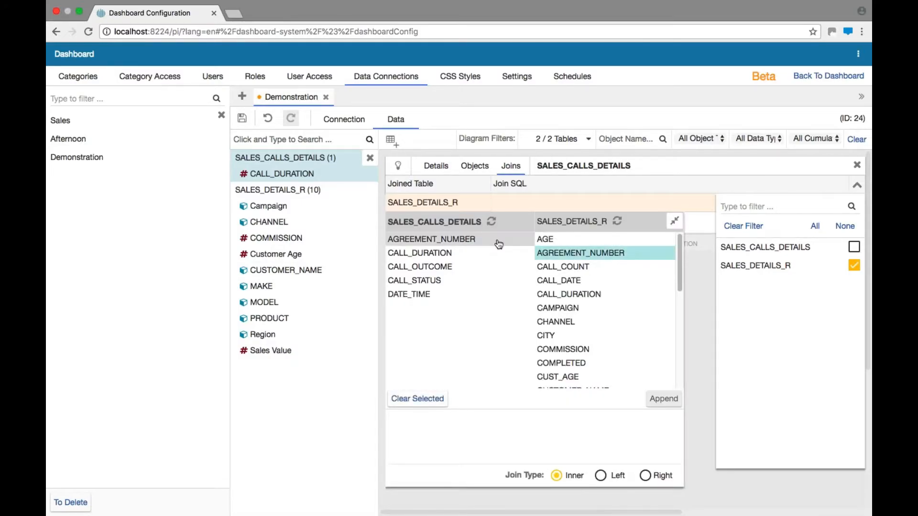
click(478, 239)
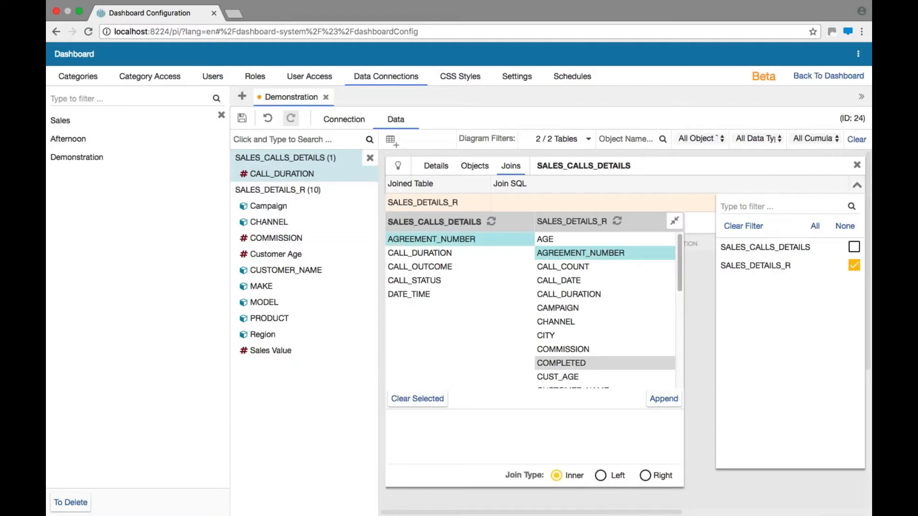
click(658, 398)
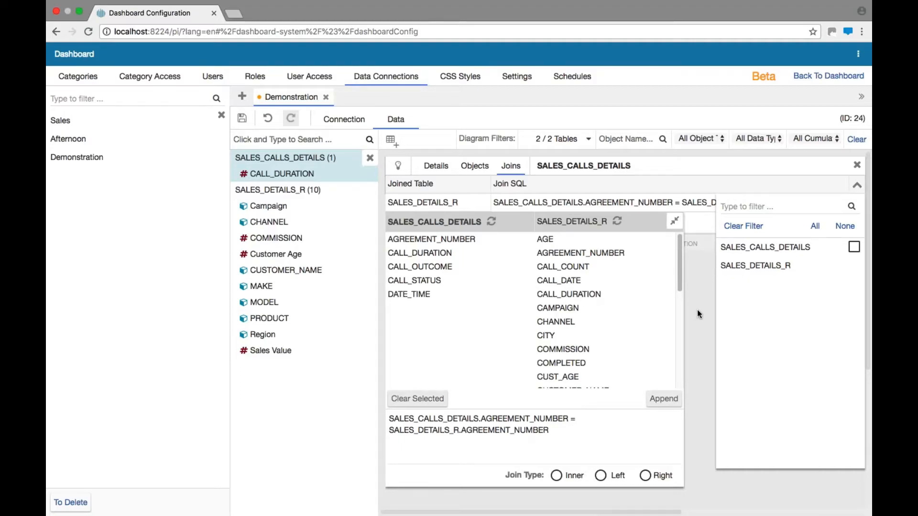
click(480, 172)
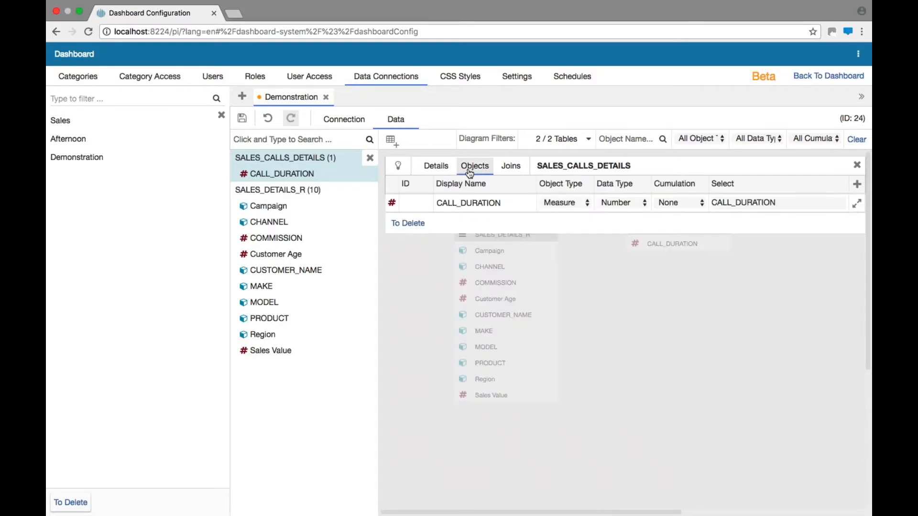
click(857, 165)
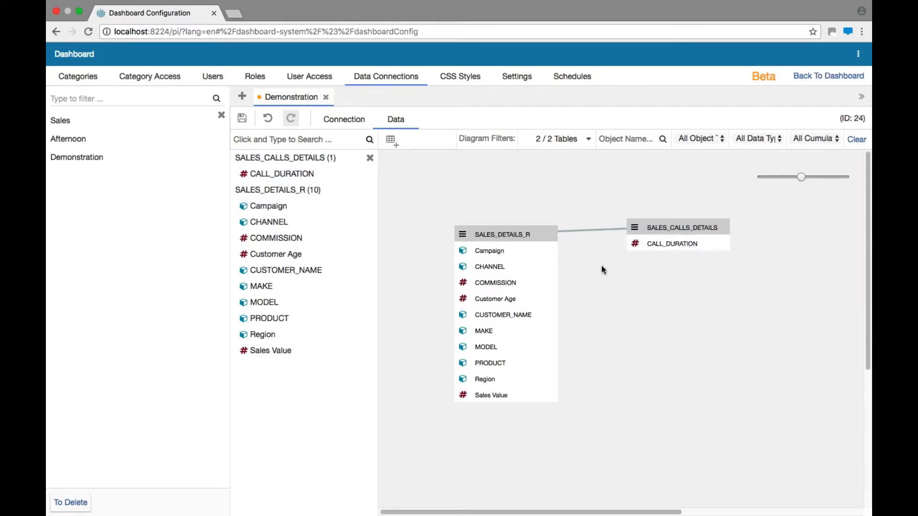
Move the SALES_CALLS_DETAILS table lower in the diagram, review its join, and save the data connection.
drag(627, 219, 638, 264)
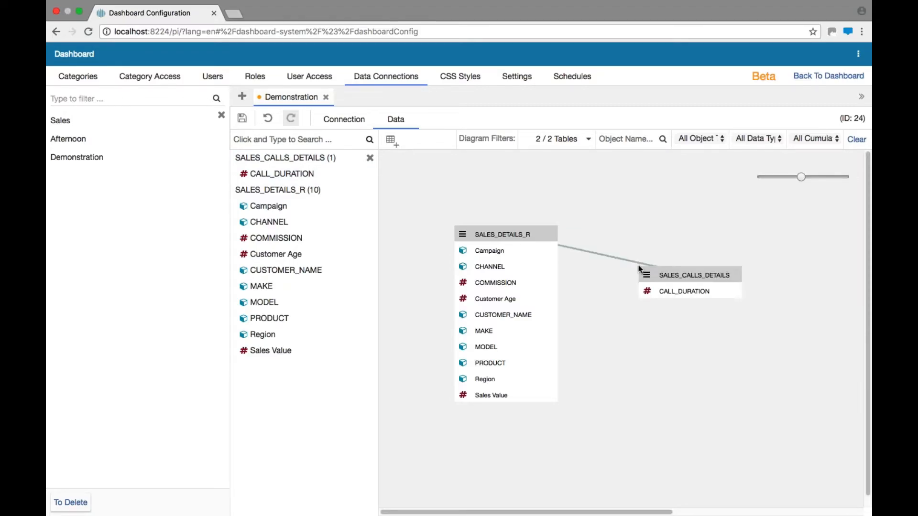
click(639, 264)
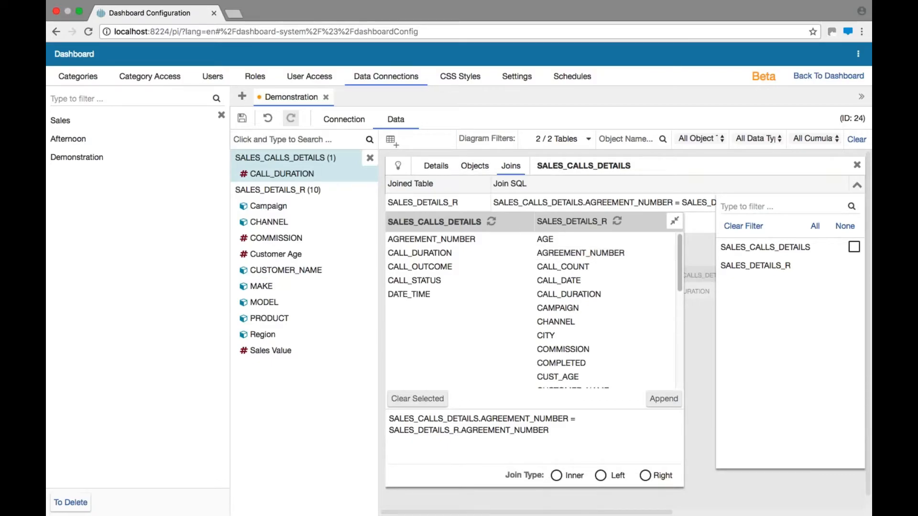
click(243, 119)
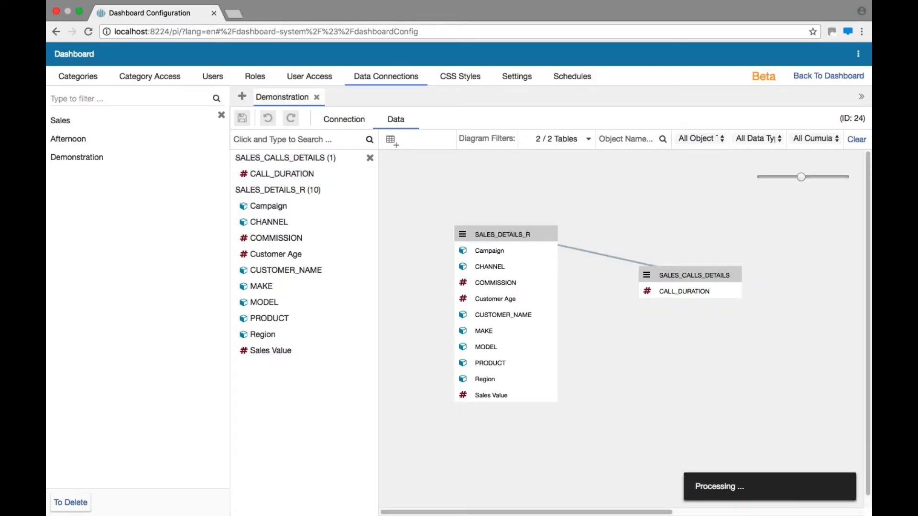
Return to the Demo1 chart editor, list the measures available for the Y axis, and close the editor.
click(828, 76)
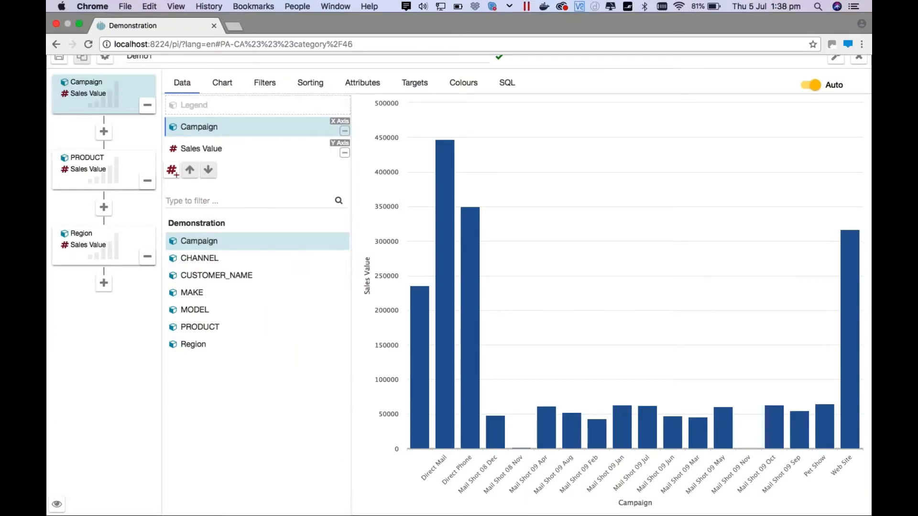
click(216, 149)
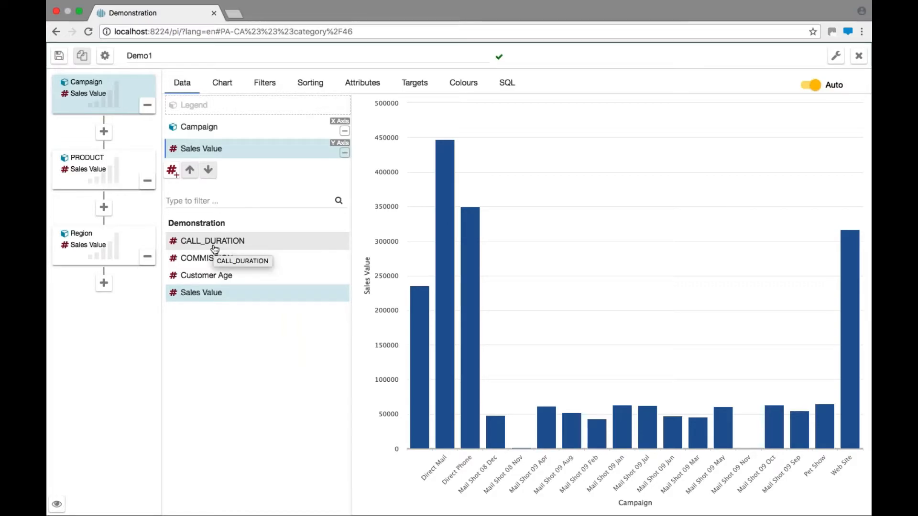
click(858, 59)
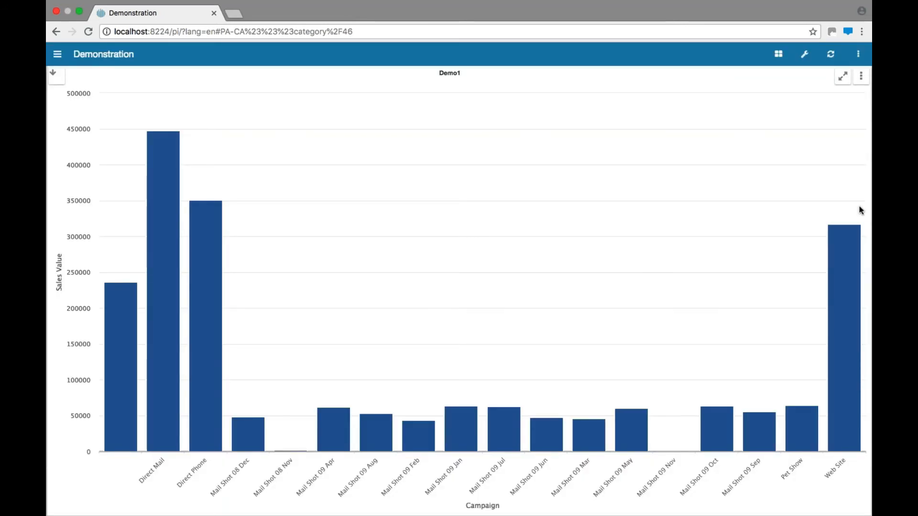